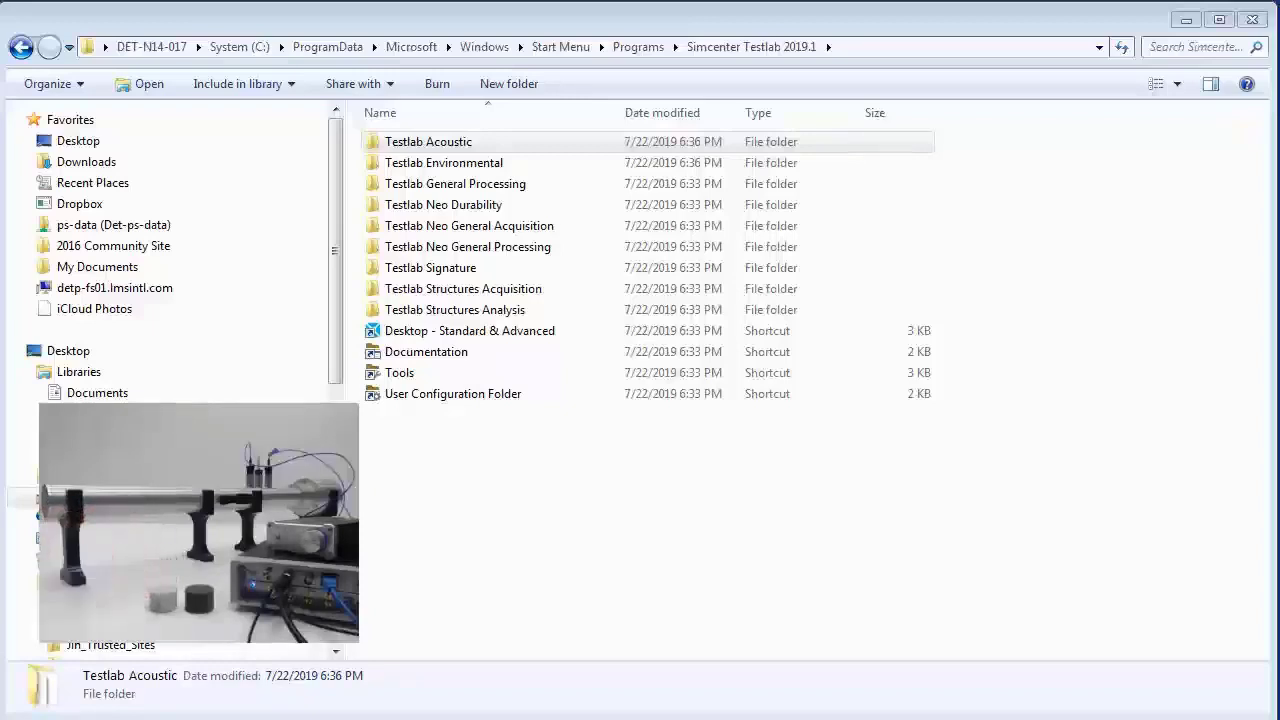
Launch 'Sound Absorption Testing using impedance tube' from the Testlab Acoustic folder.
double_click(455, 143)
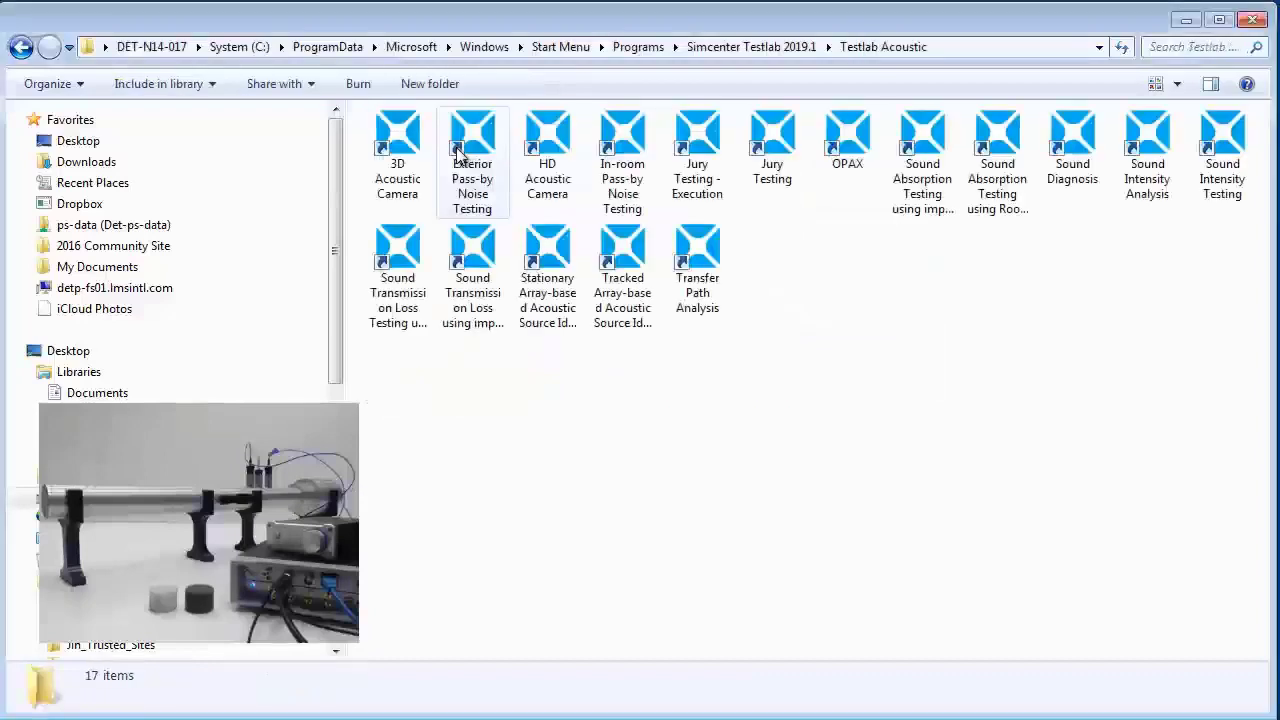
click(911, 150)
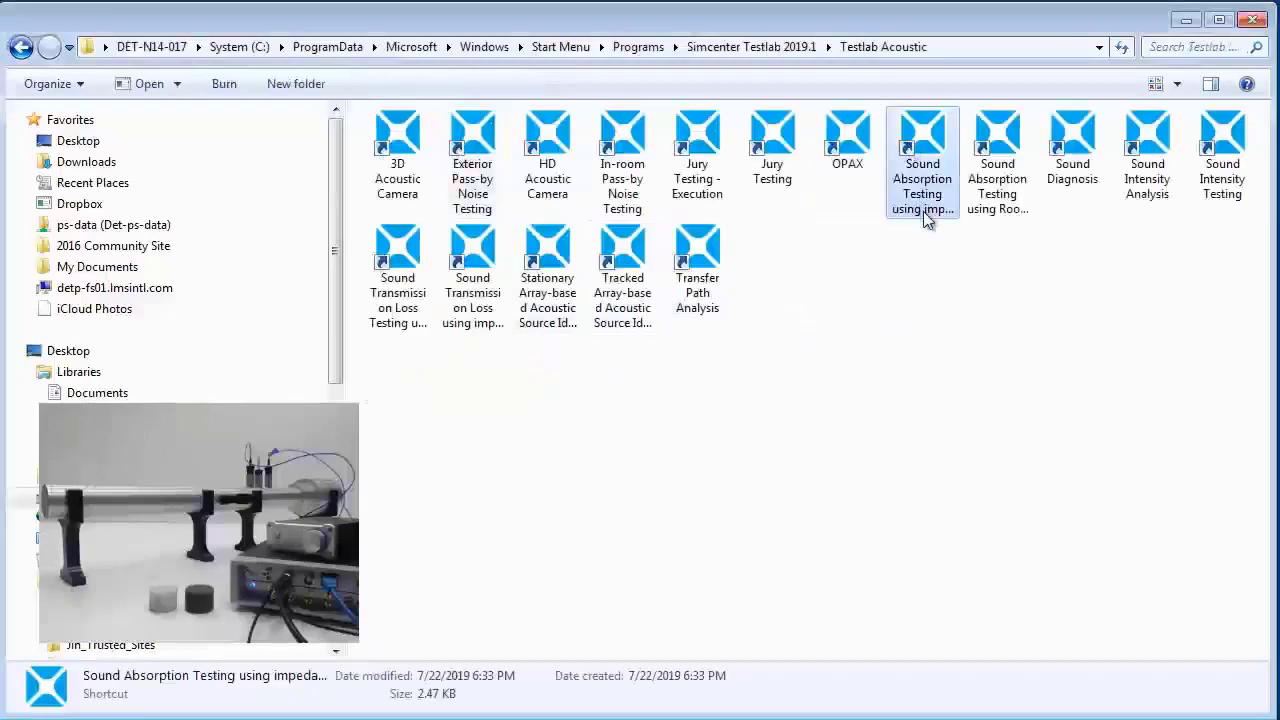
double_click(937, 138)
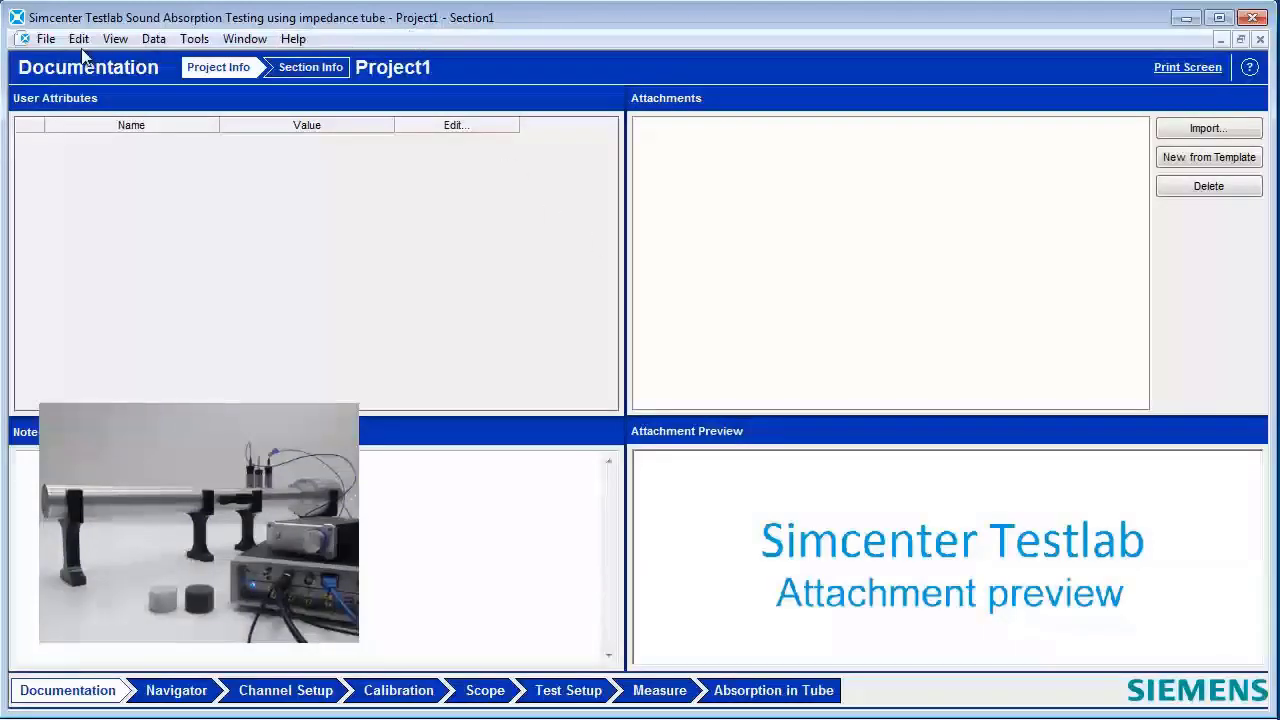
Save the project as Aborption_test and go to the Channel Setup page.
click(46, 39)
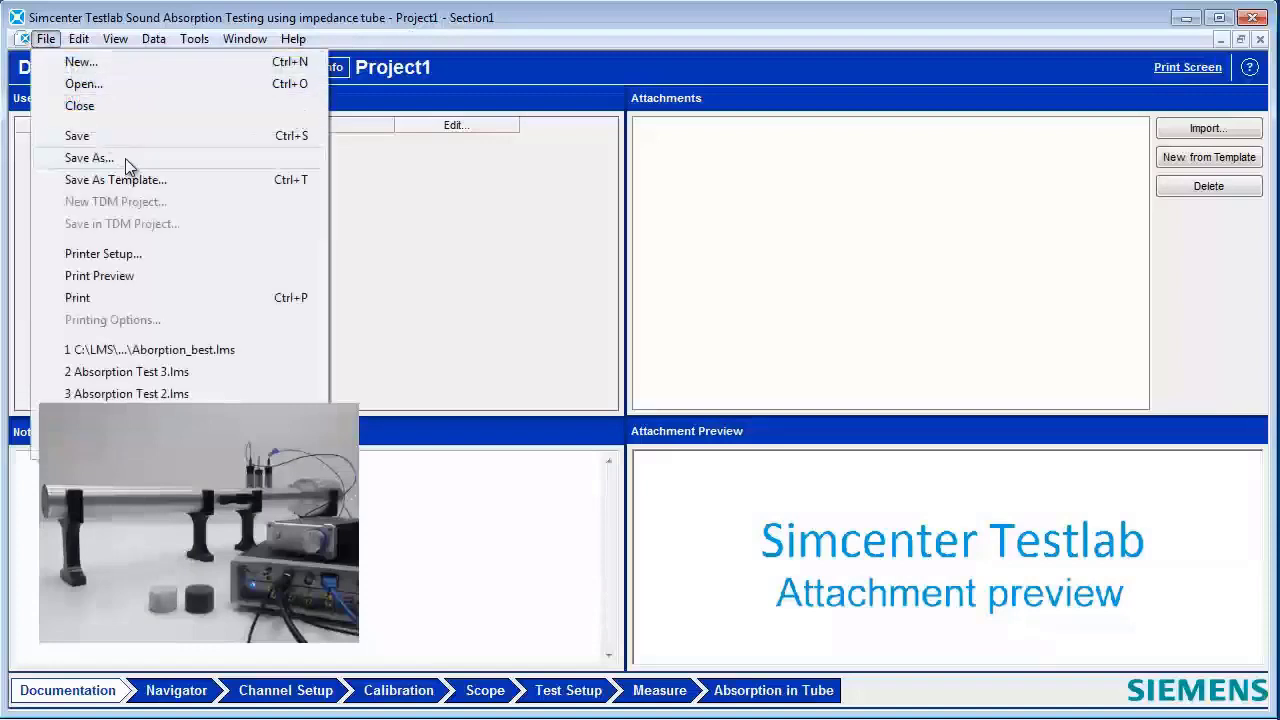
click(89, 158)
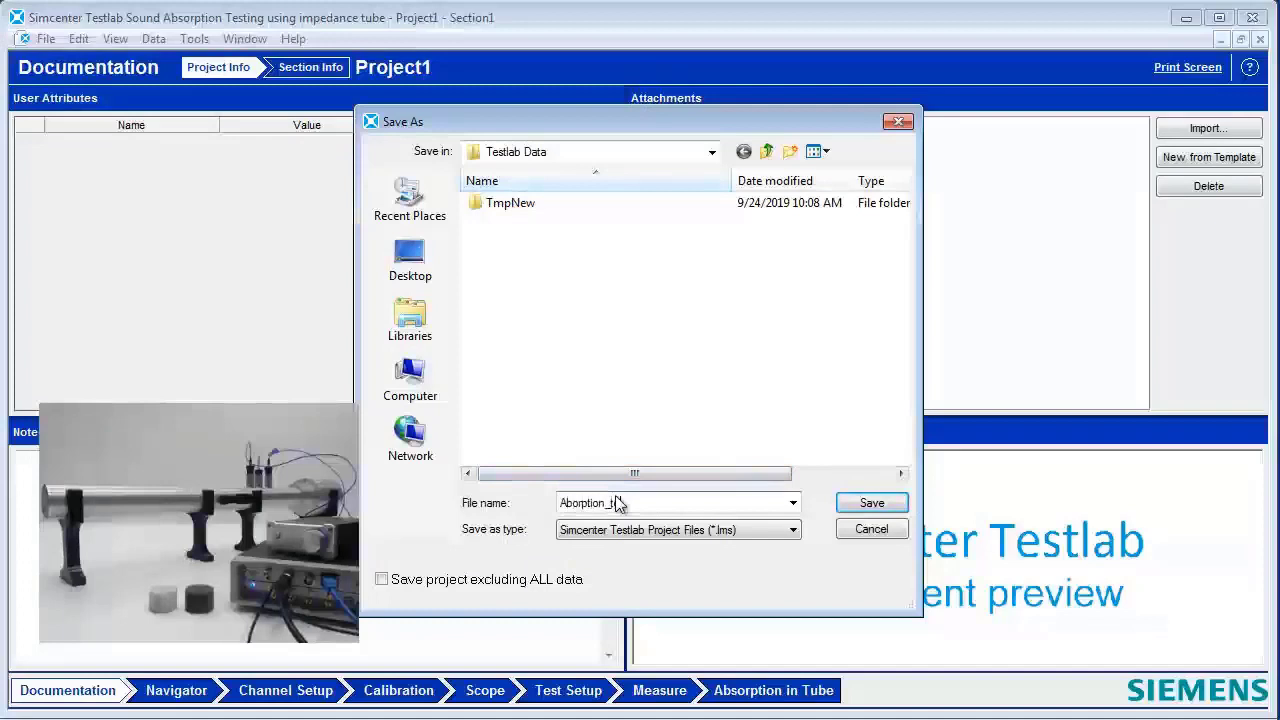
click(871, 503)
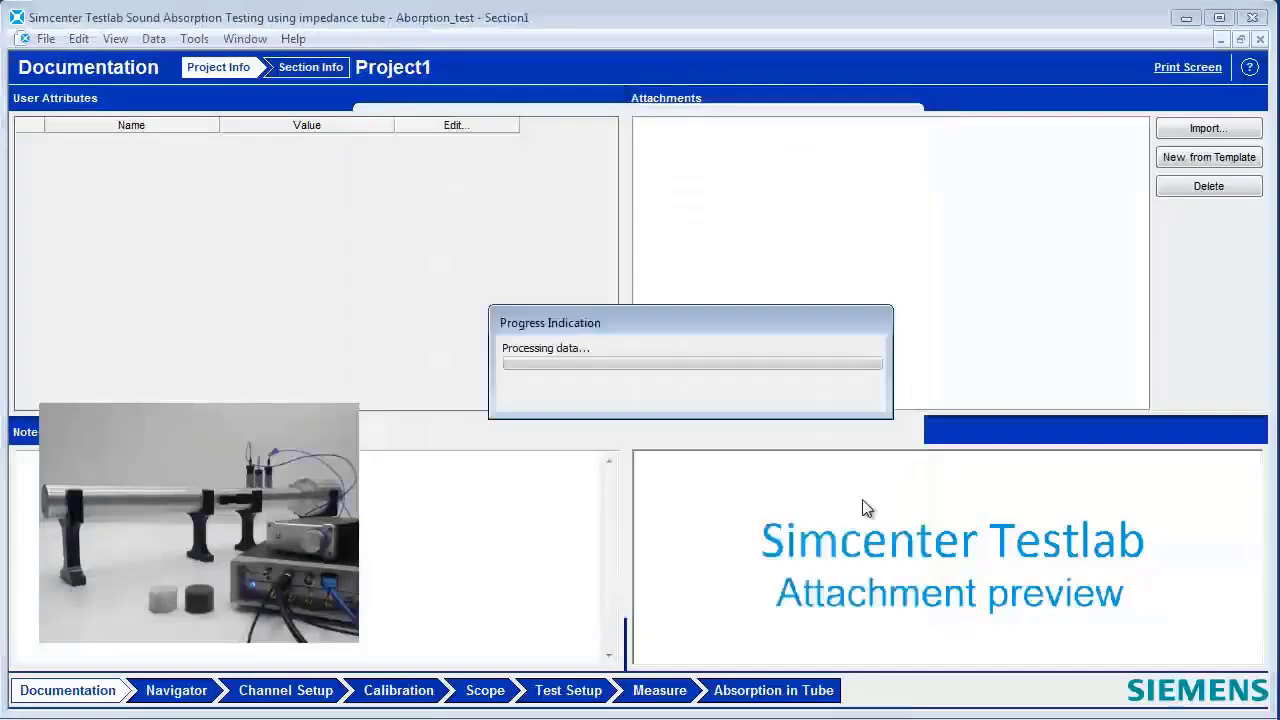
click(286, 690)
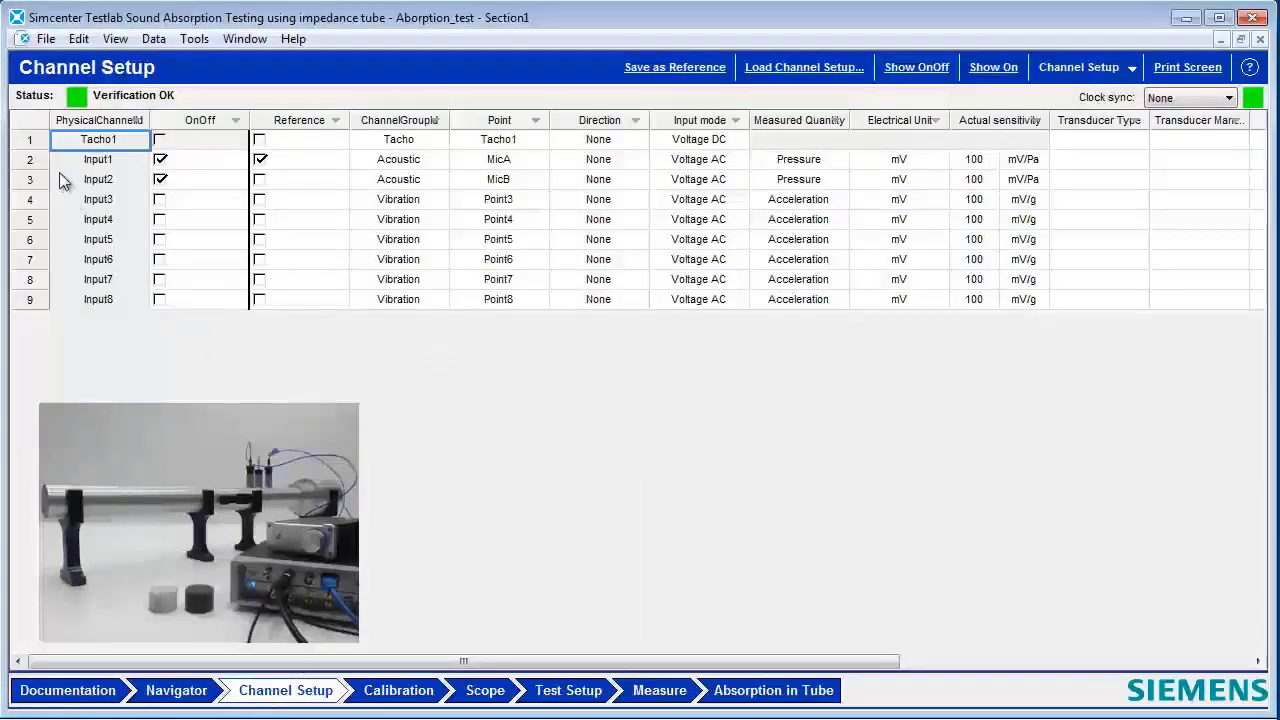
Set the input mode of Input1 (MicA) and Input2 (MicB) to ICP, then go to Calibration.
click(38, 162)
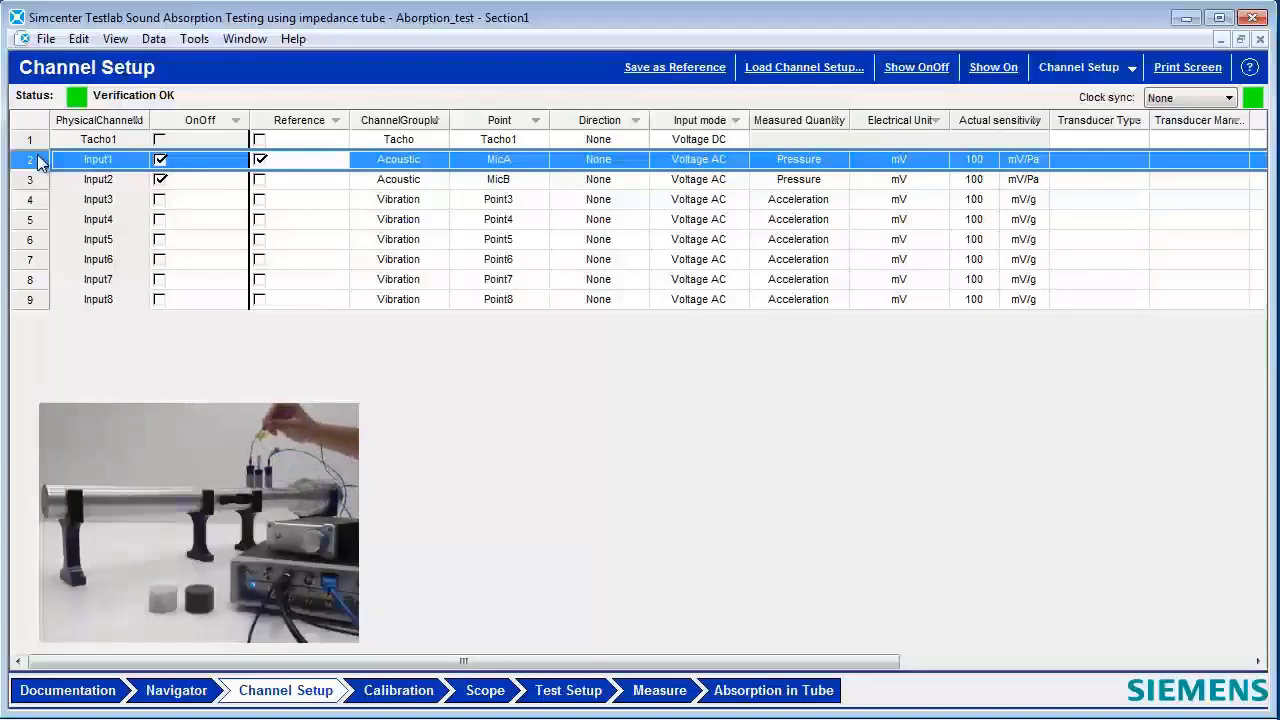
click(40, 180)
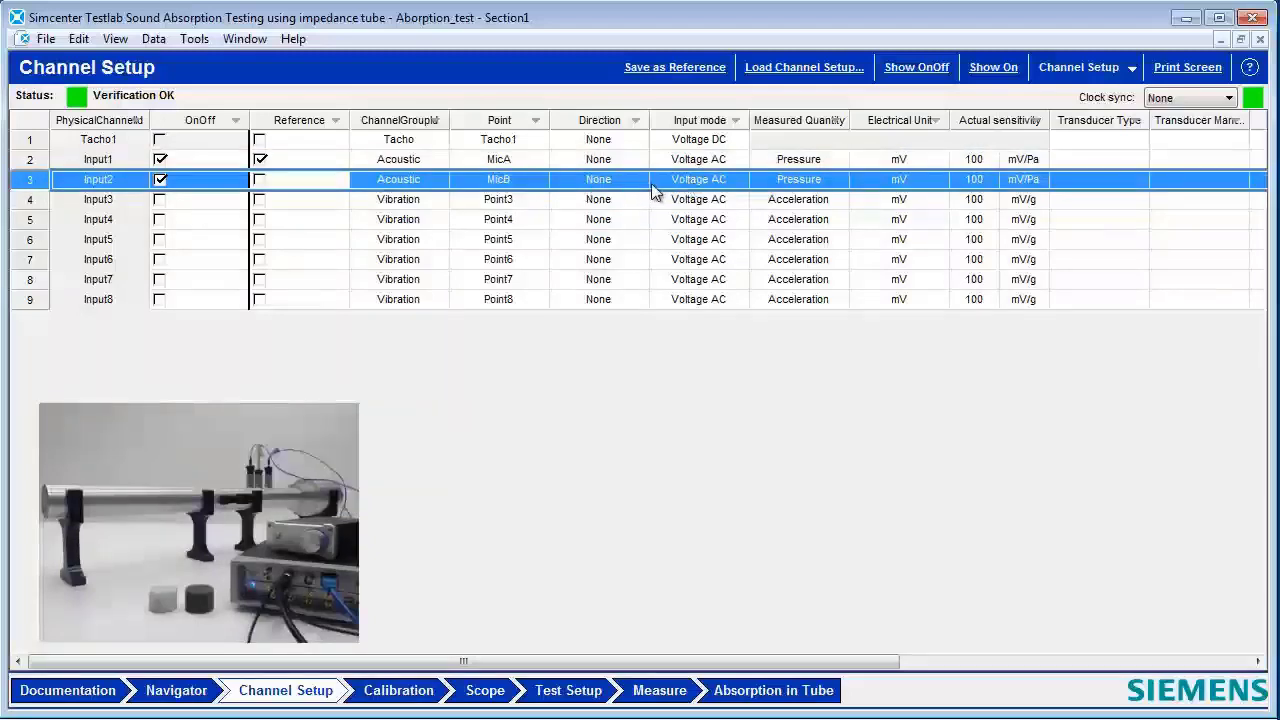
click(740, 165)
click(686, 212)
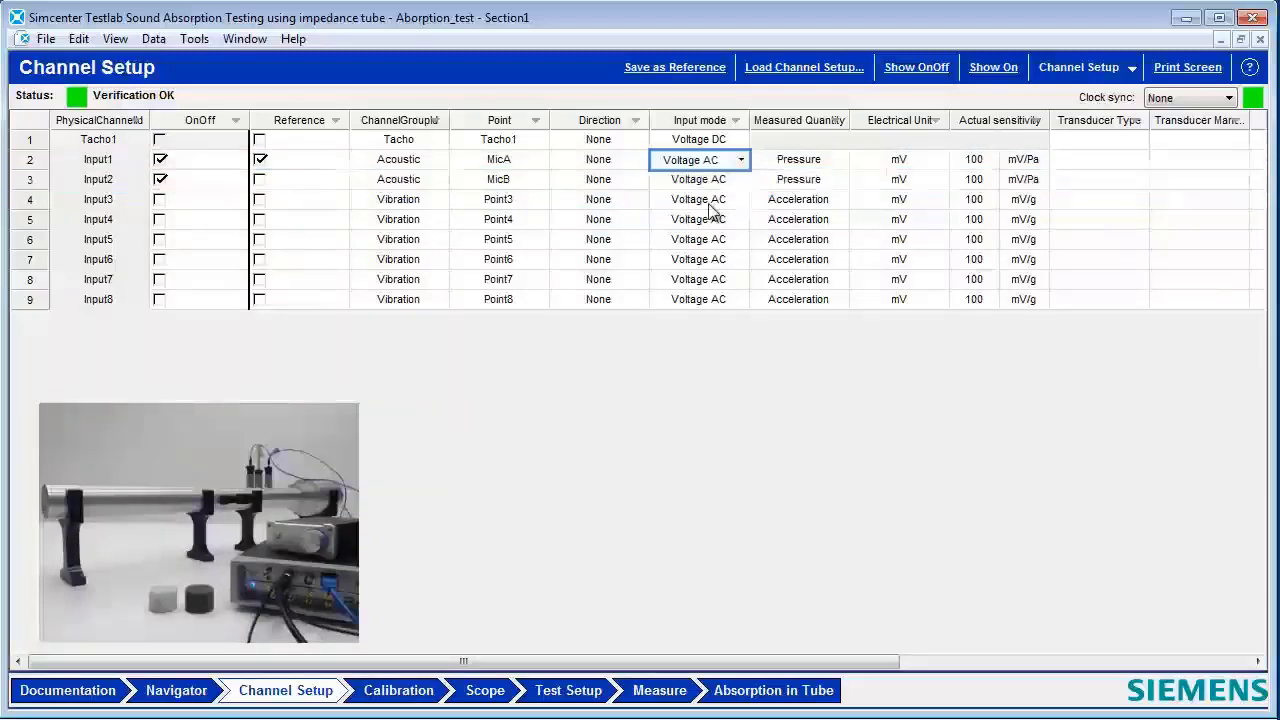
click(740, 183)
click(688, 230)
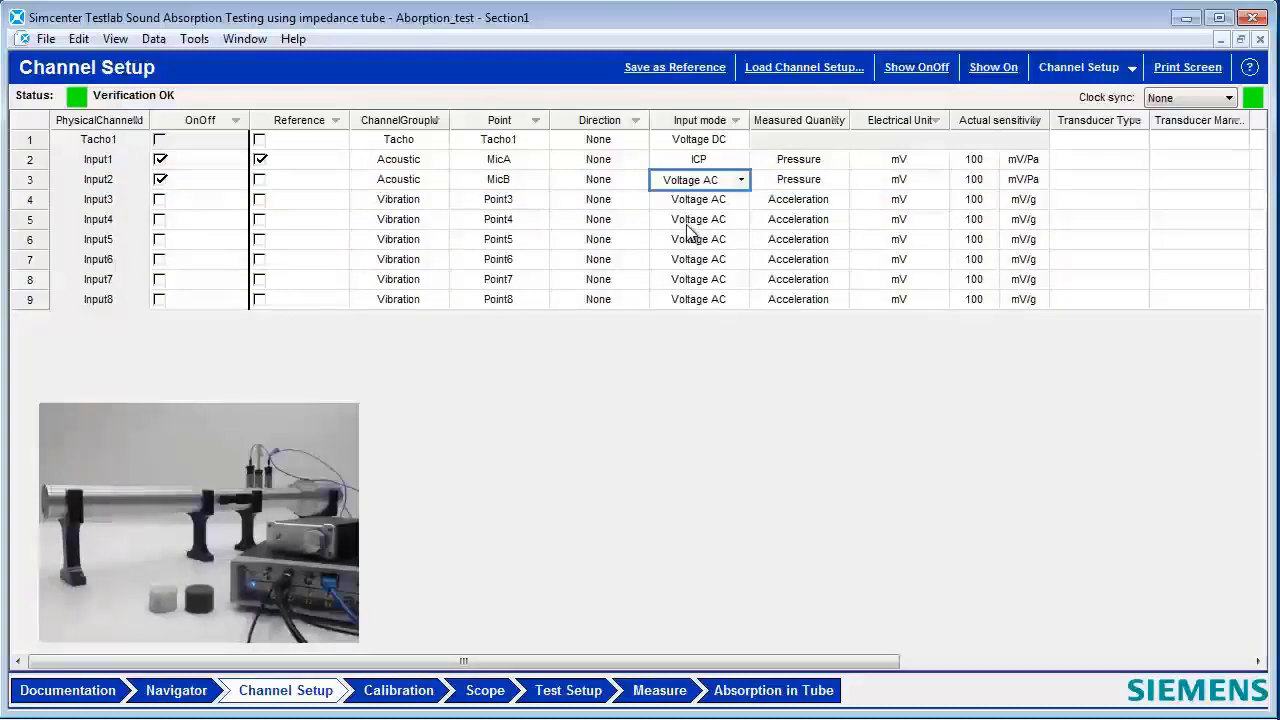
click(410, 688)
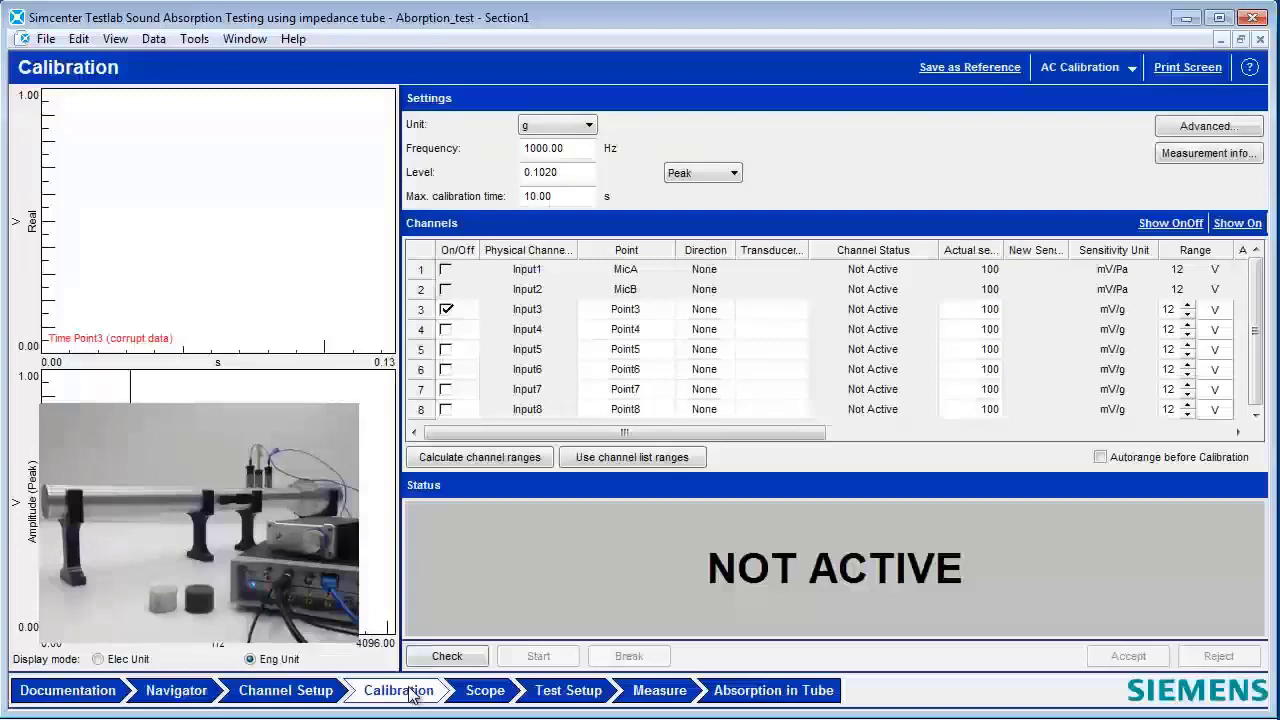
Set the calibration unit to Pa and include MicB alongside MicA.
click(556, 126)
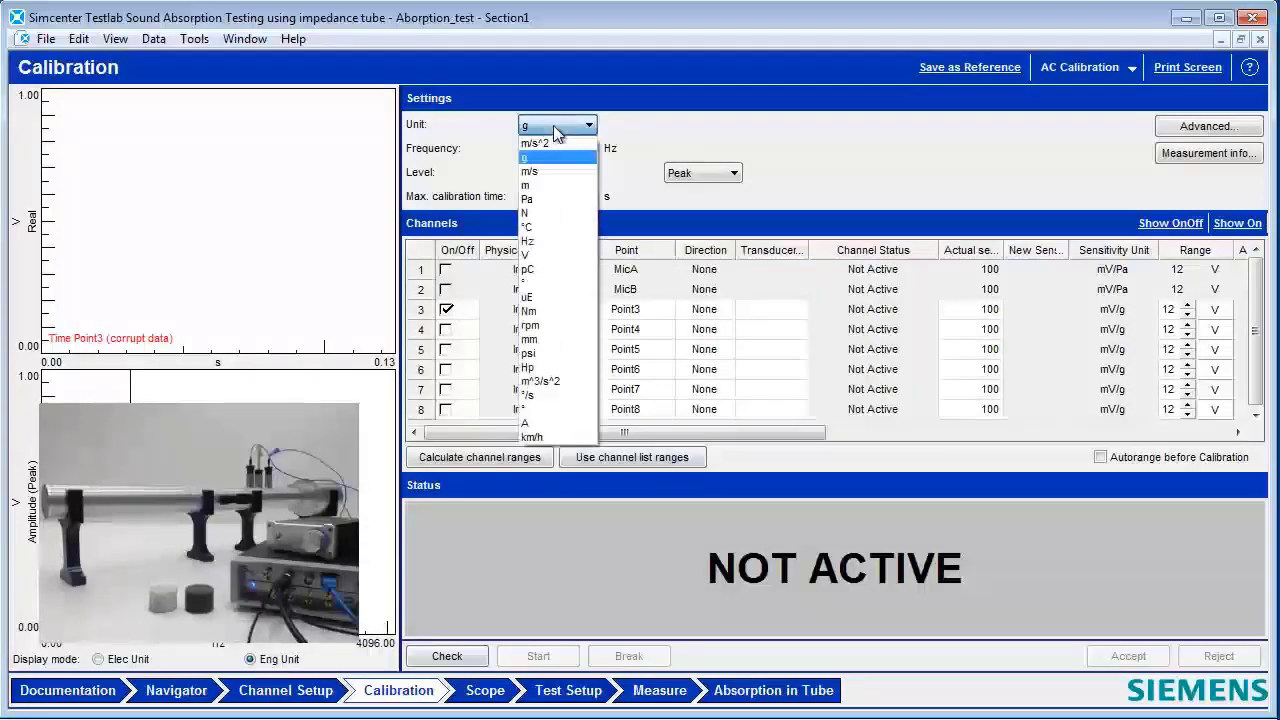
click(550, 199)
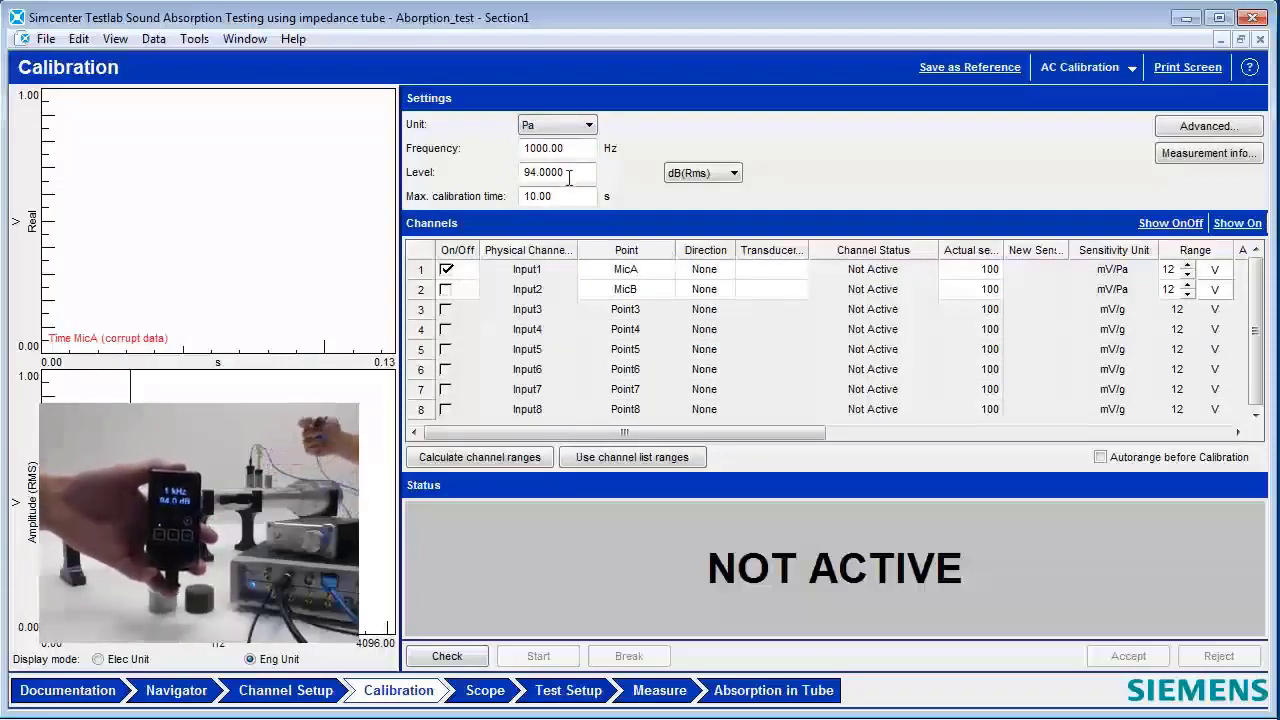
click(446, 290)
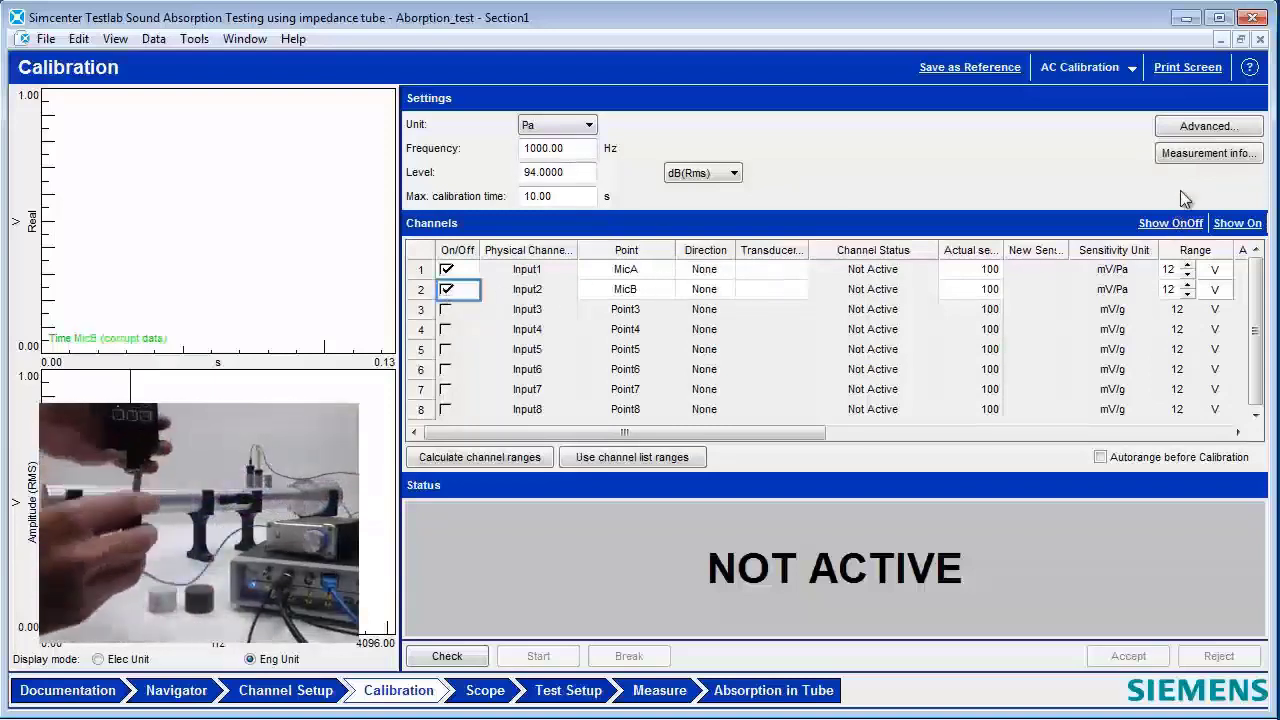
Turn off the calibration timeout in the advanced calibration settings.
click(1212, 128)
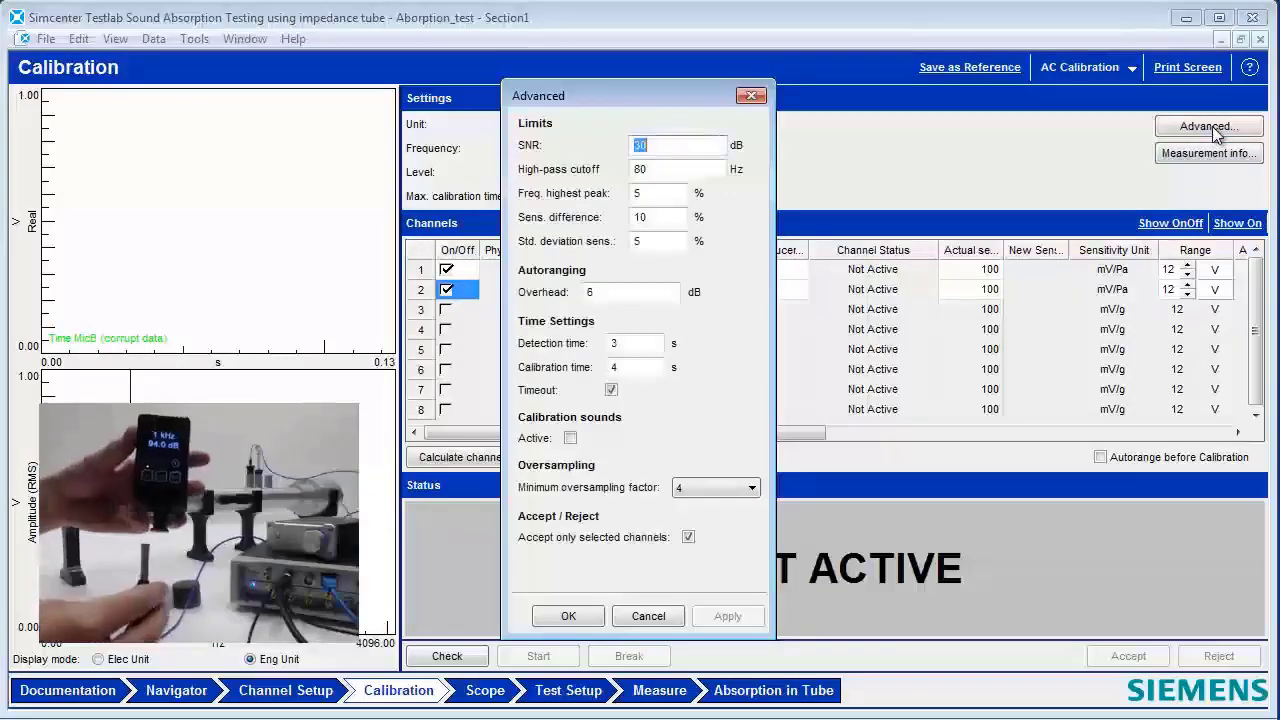
click(611, 389)
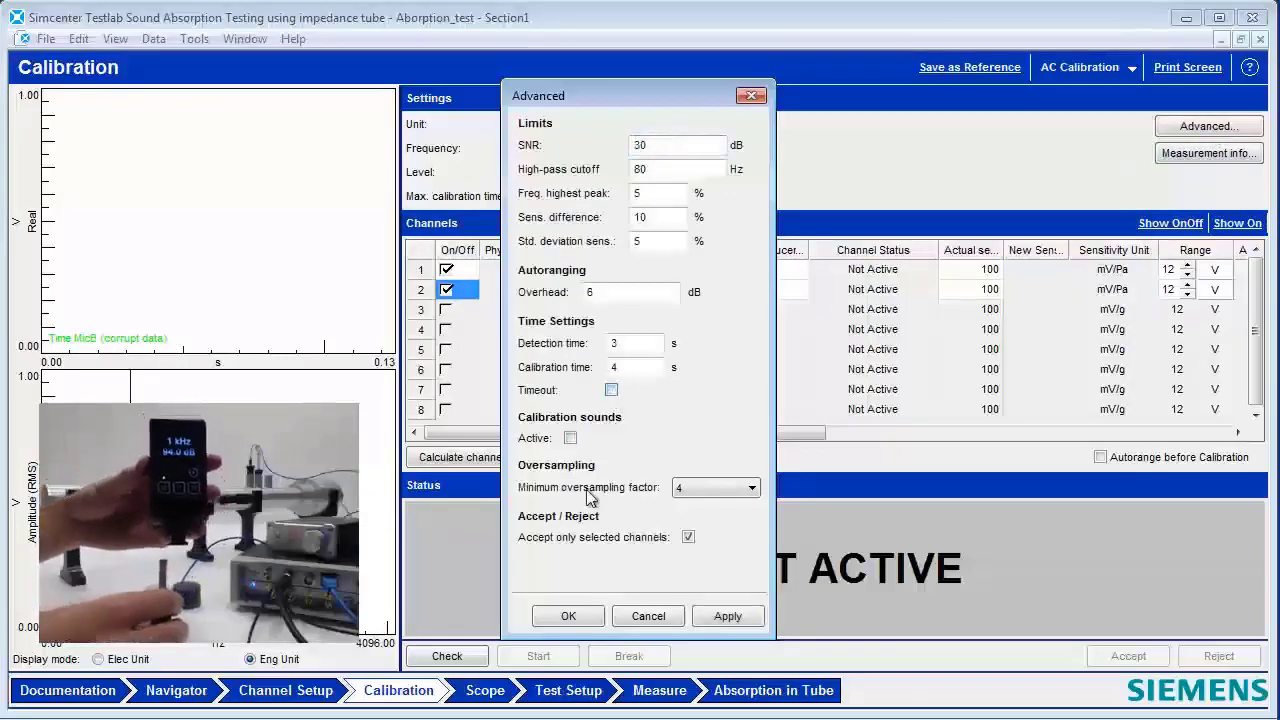
click(568, 616)
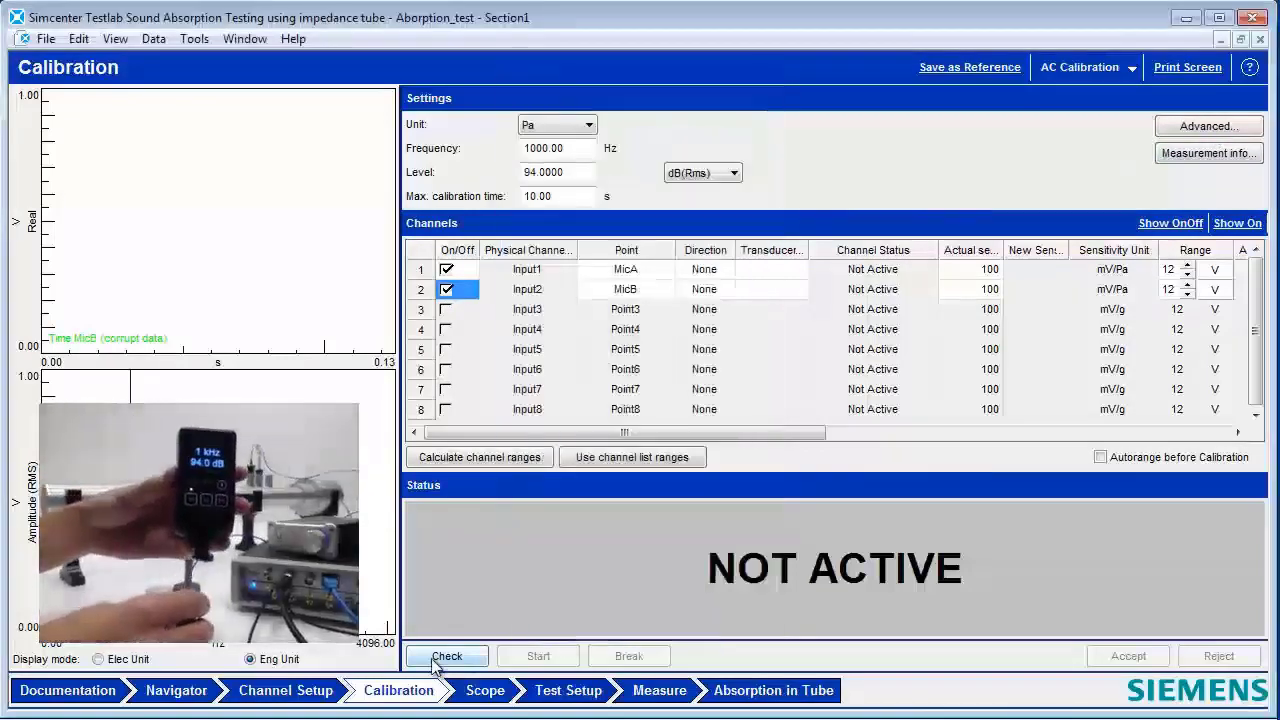
Calibrate both microphones and accept sensitivities 1.6756495 mV/Pa (MicA) and 1.8756377 mV/Pa (MicB).
click(436, 660)
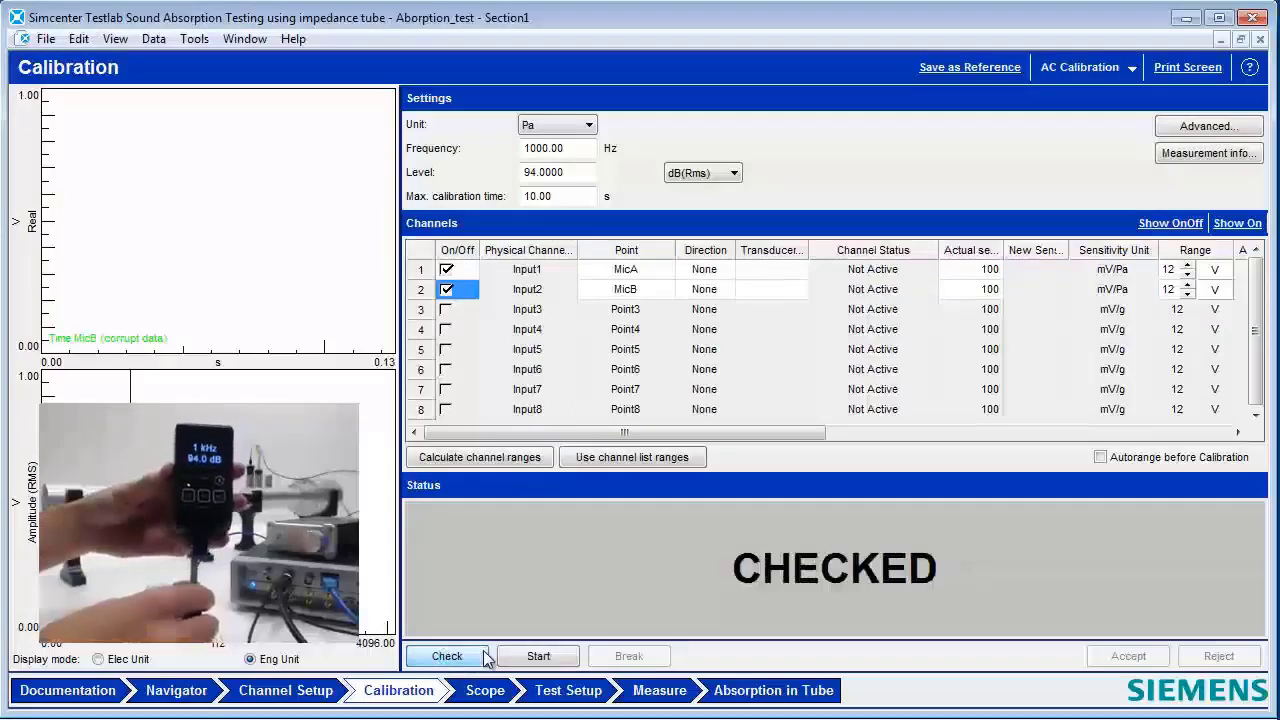
click(537, 655)
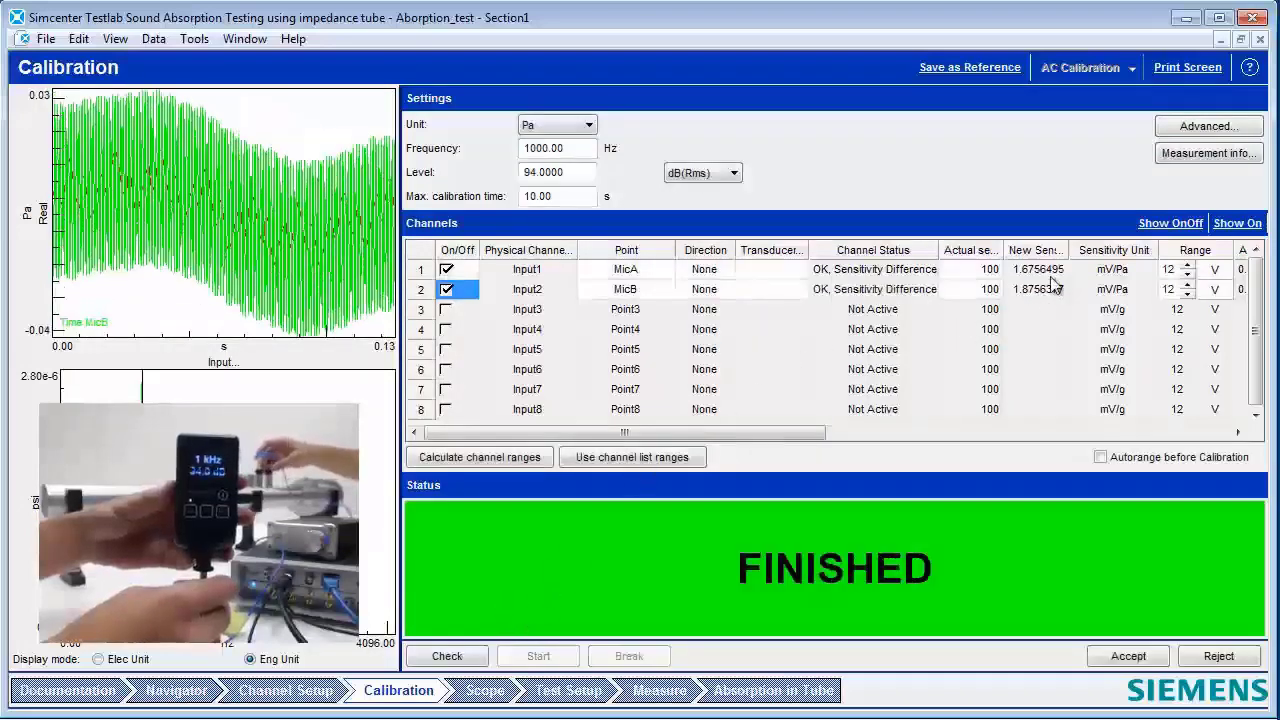
click(1130, 658)
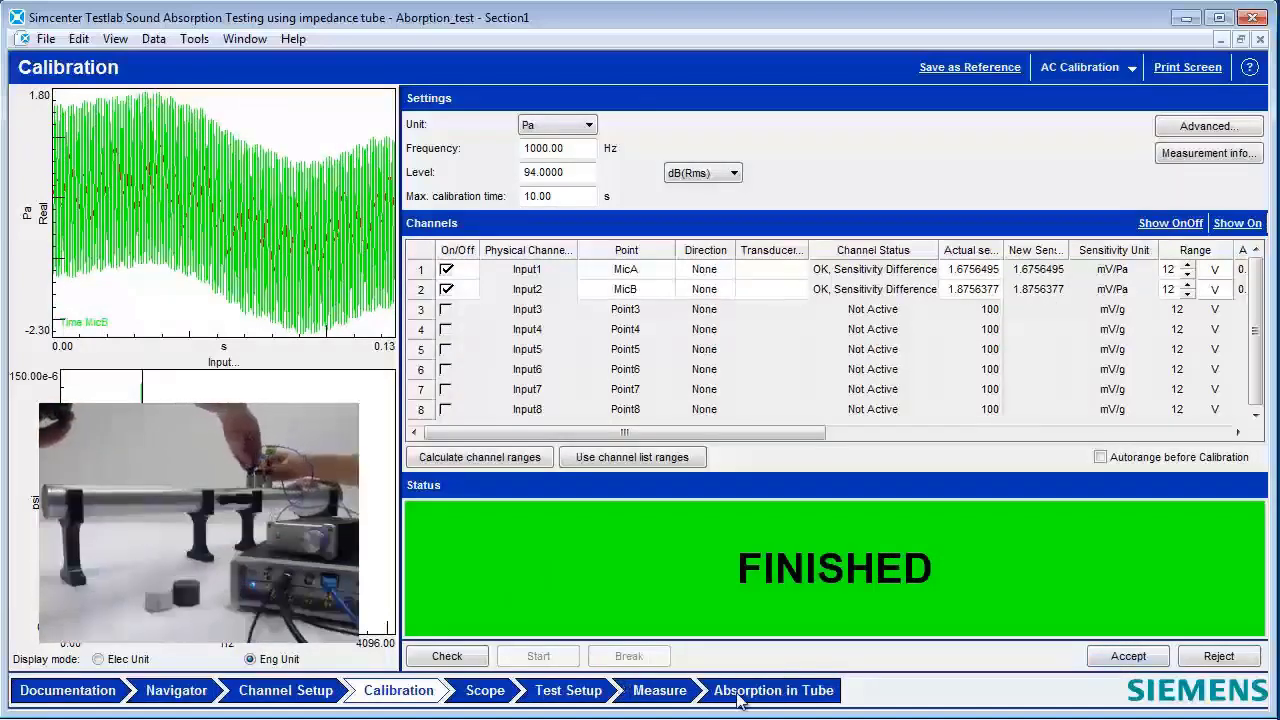
Choose the Mecanum Low Frequency tube on the Absorption in Tube page.
click(784, 692)
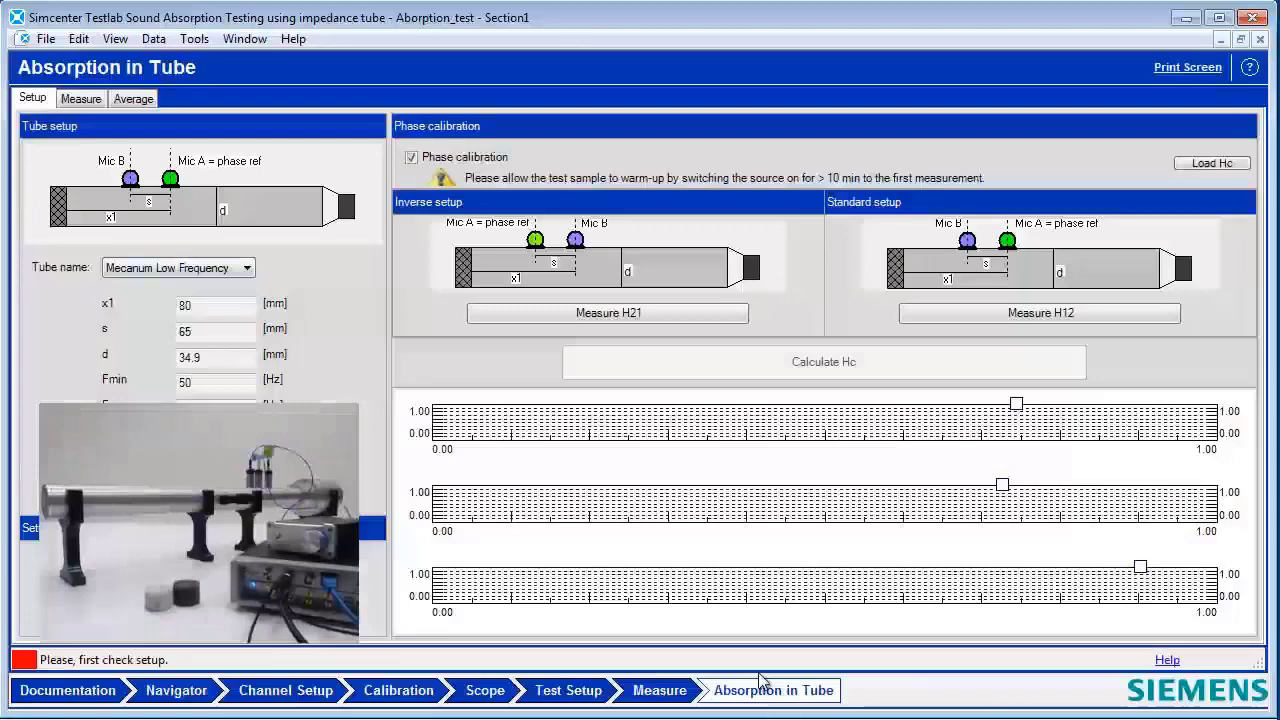
click(222, 267)
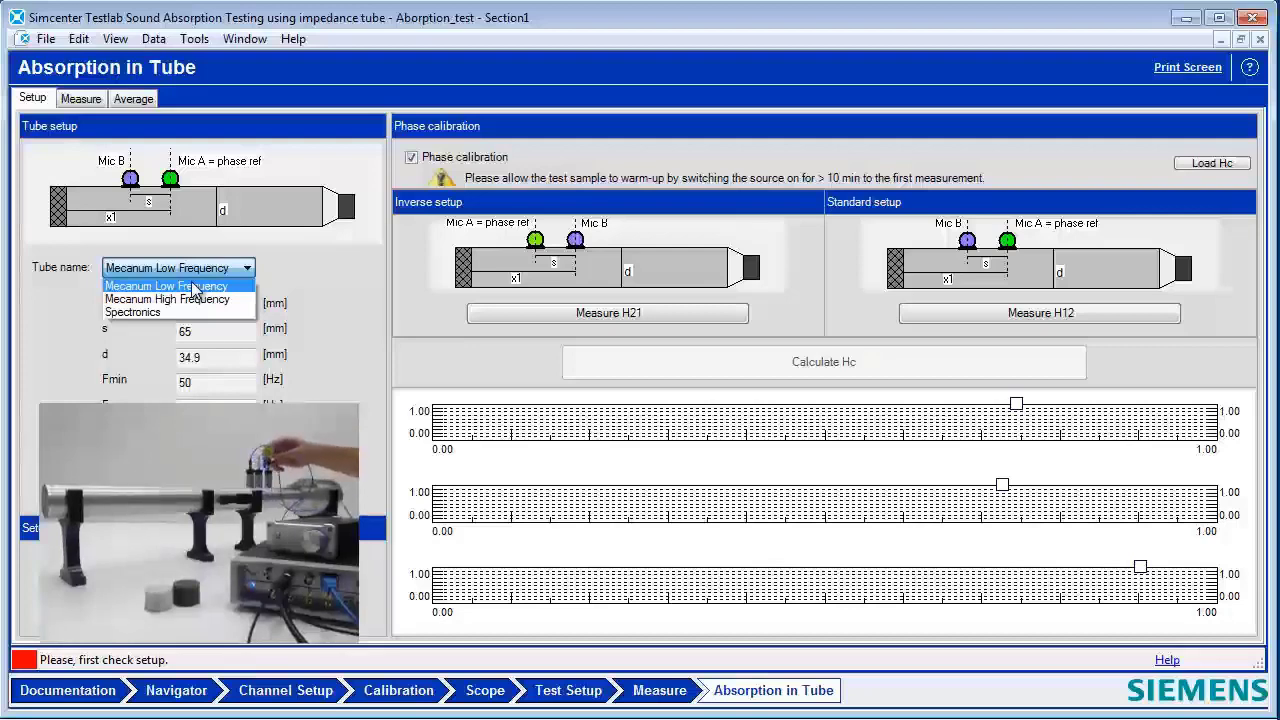
click(195, 287)
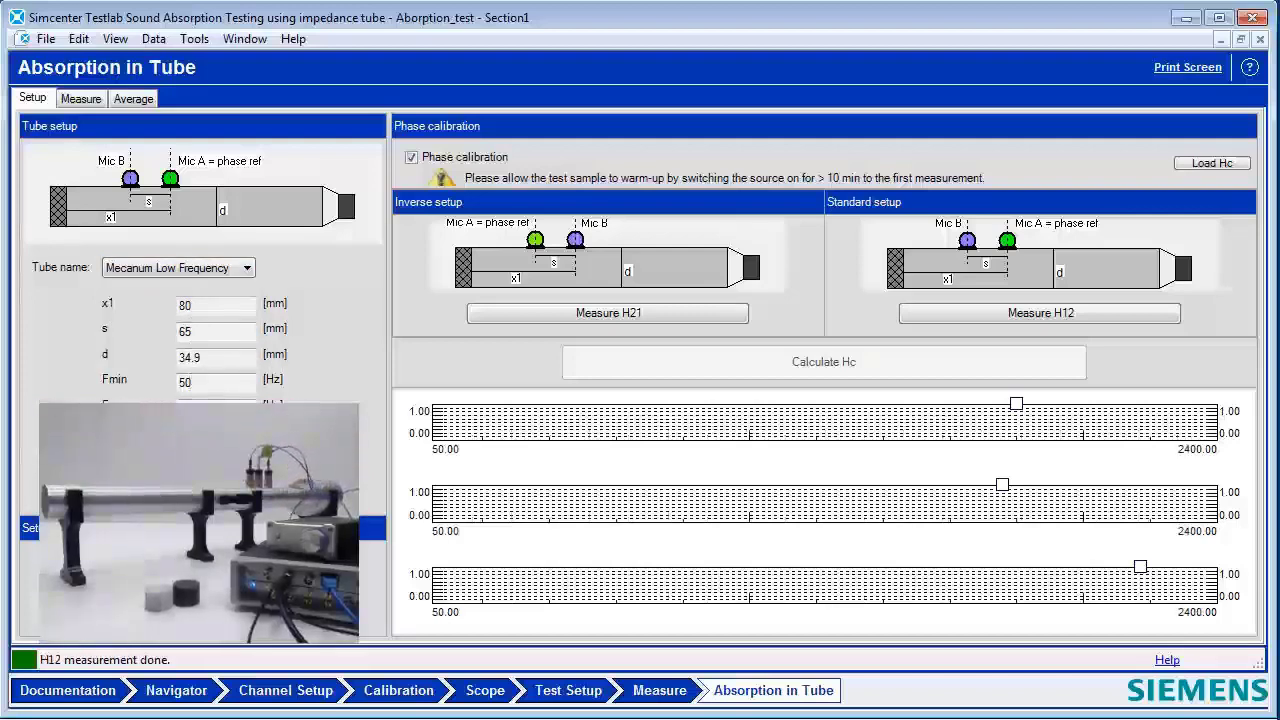
Run the standard-setup H12 measurement, producing MicB/MicA FRF and coherence curves over 50–2400 Hz.
click(1035, 313)
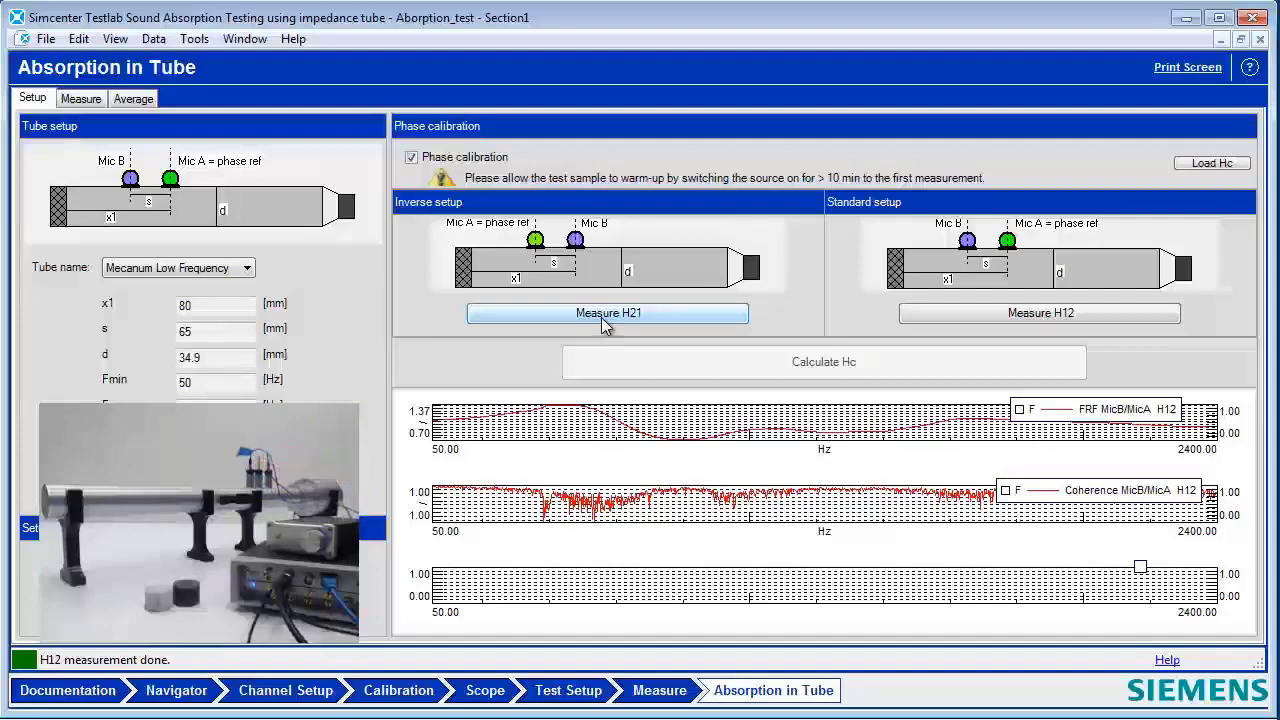
Measure the inverse-setup H21 response, then calculate the Hc phase correction.
click(610, 310)
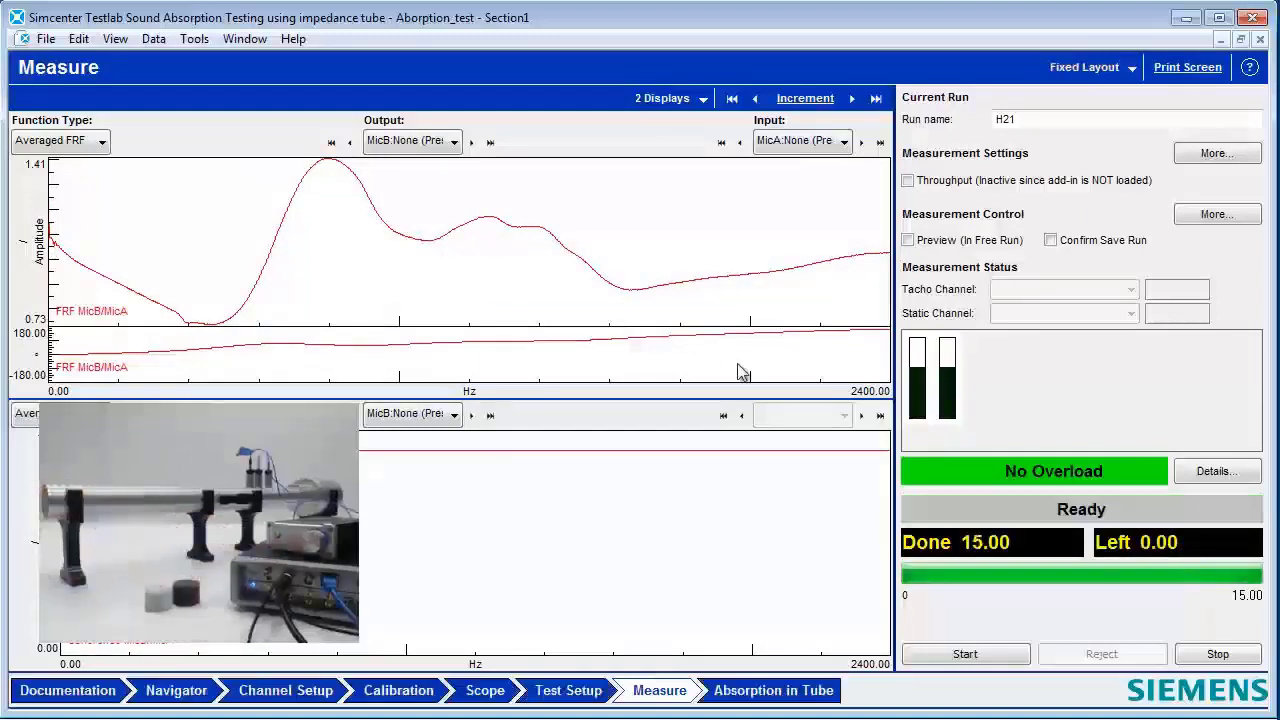
click(777, 692)
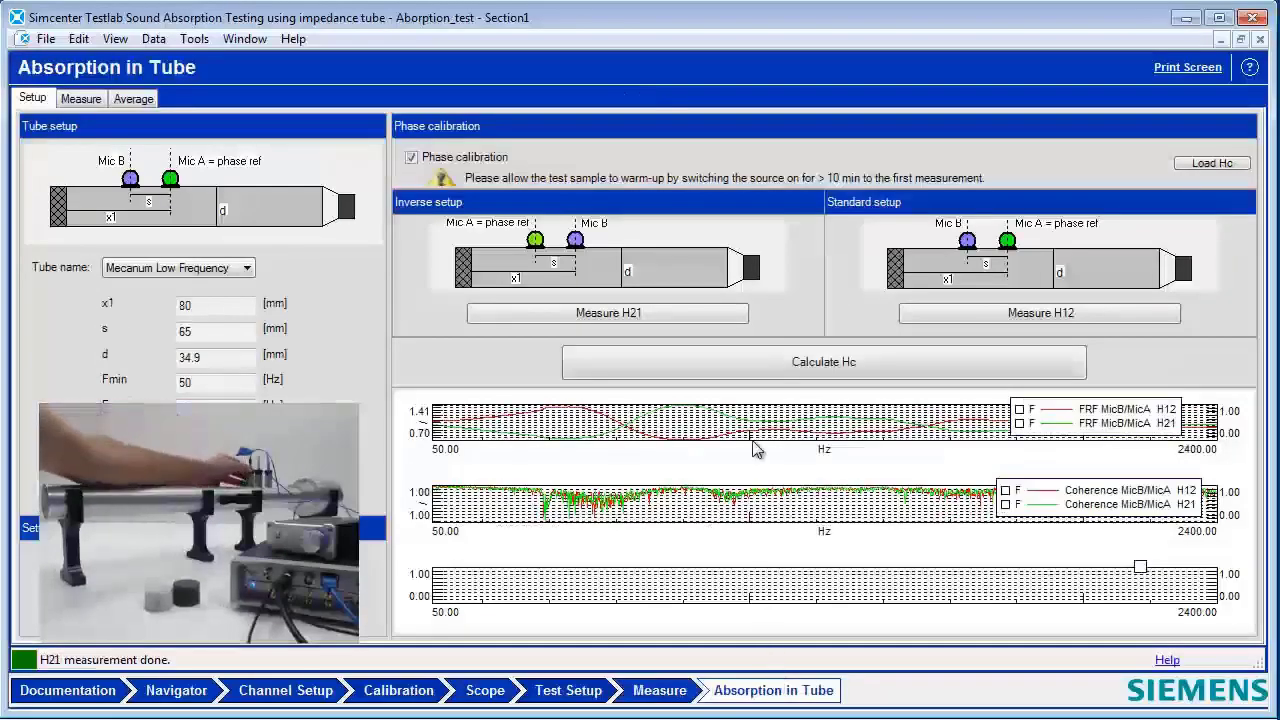
click(885, 364)
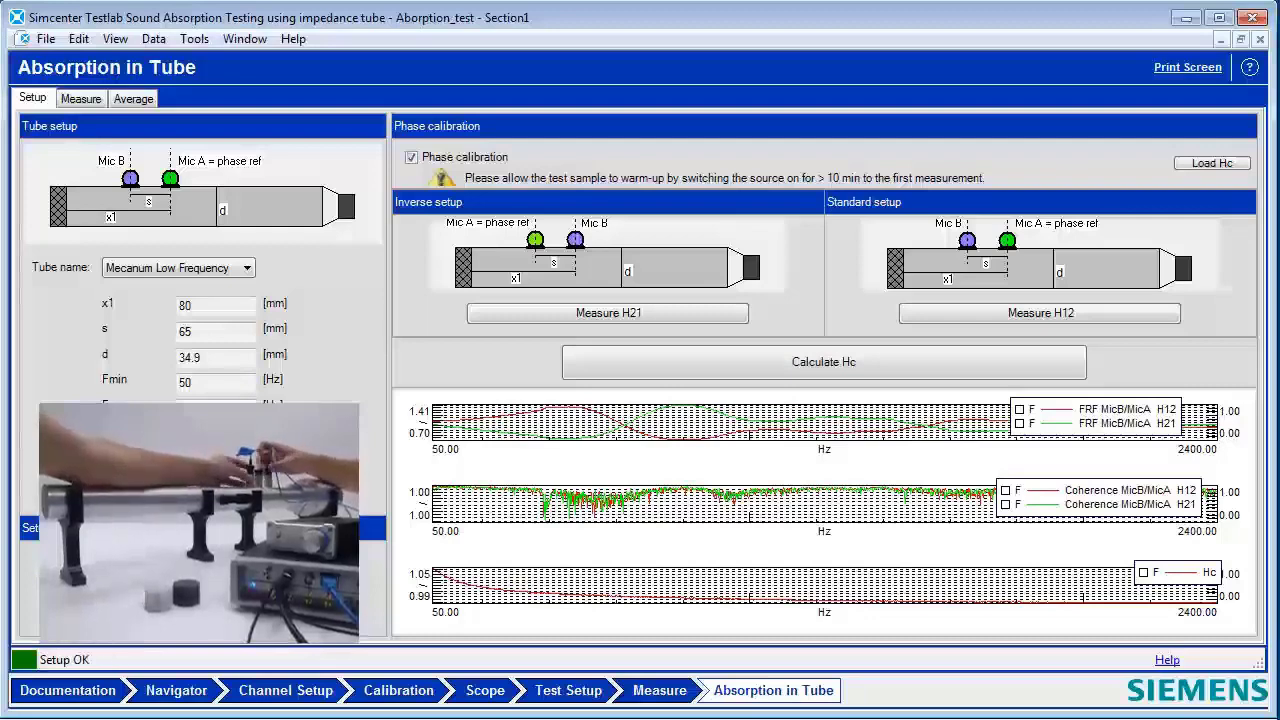
Measure the empty tube as the run named 'empty'.
click(81, 99)
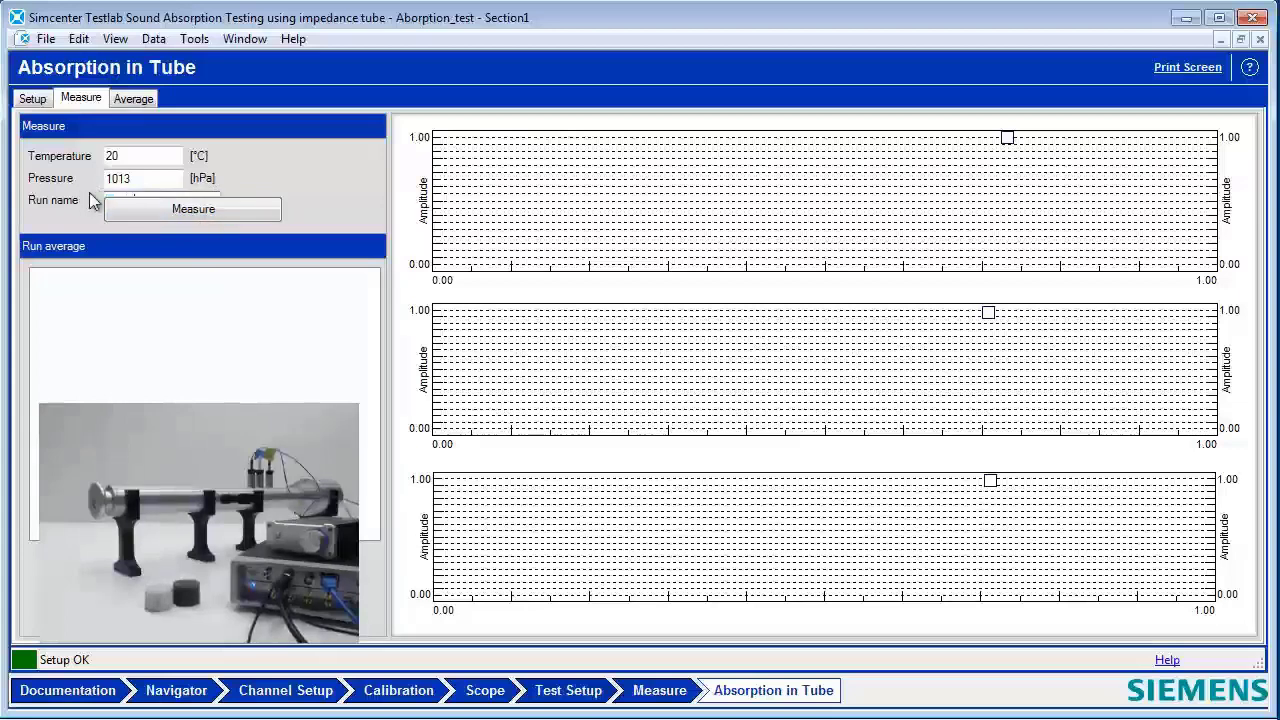
click(231, 210)
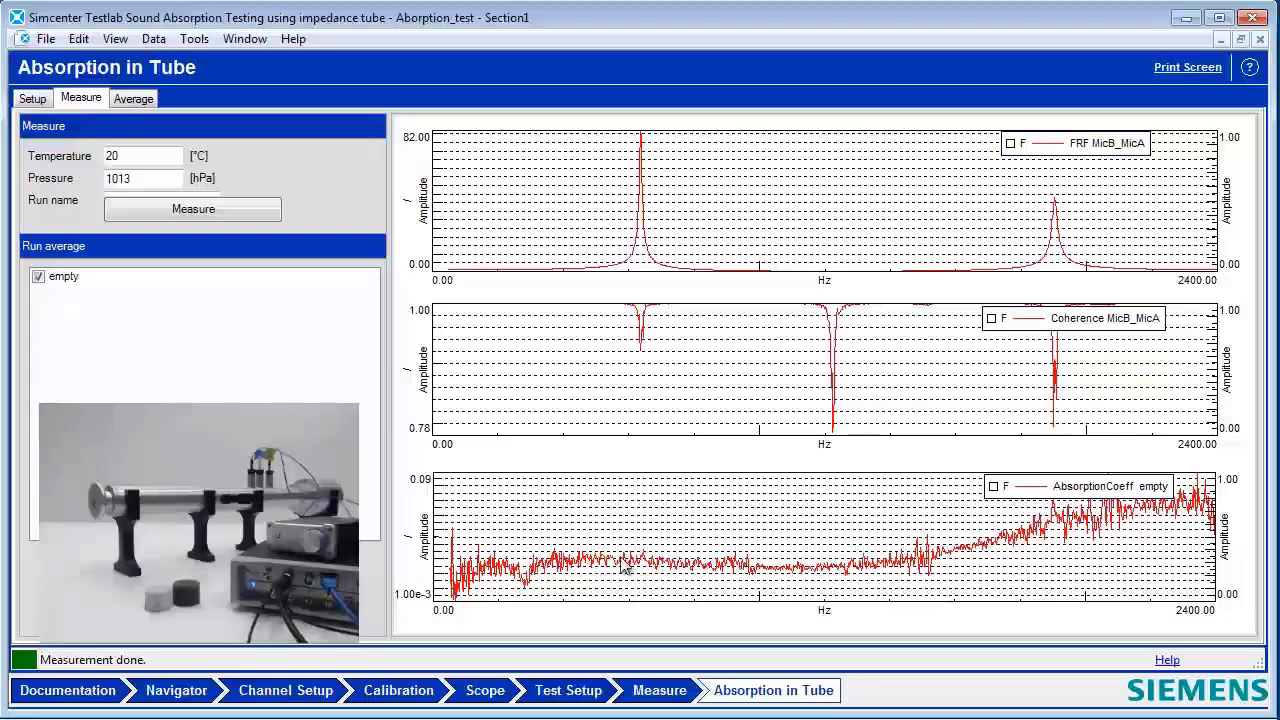
Give the absorption graph's Y axis fixed limits of minimum 0 and maximum 1.
double_click(420, 548)
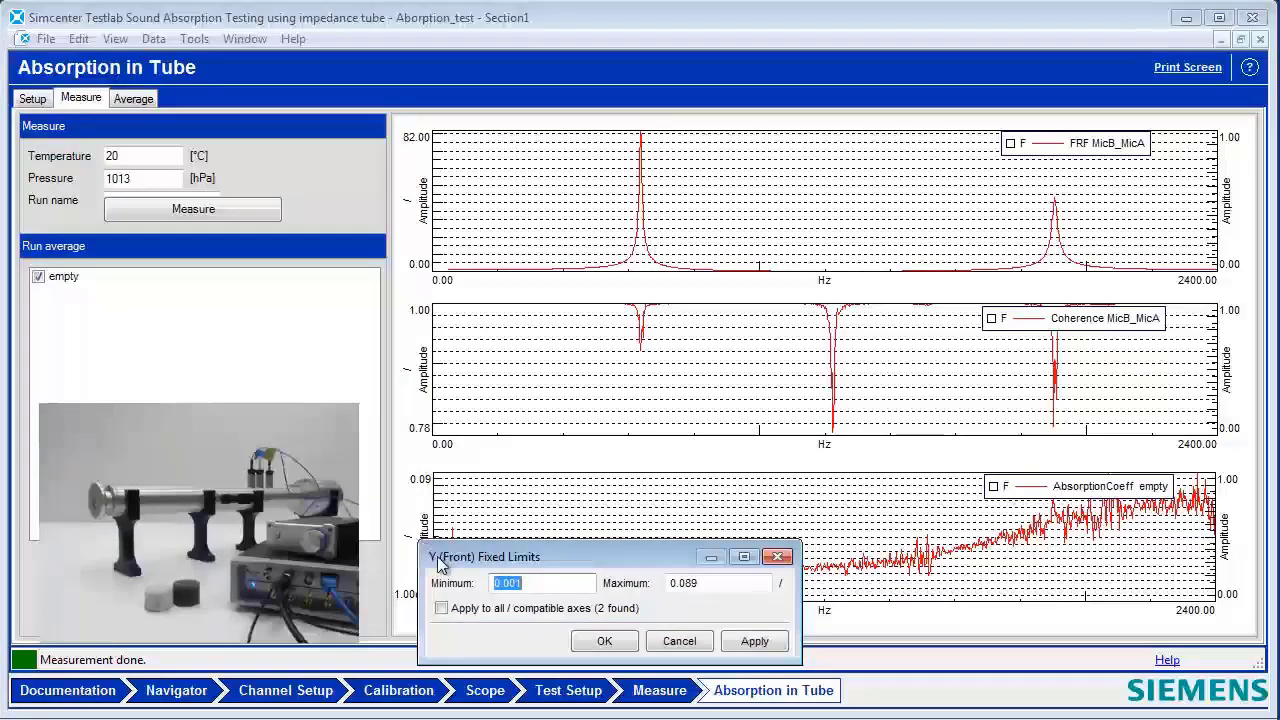
text(0)
double_click(706, 587)
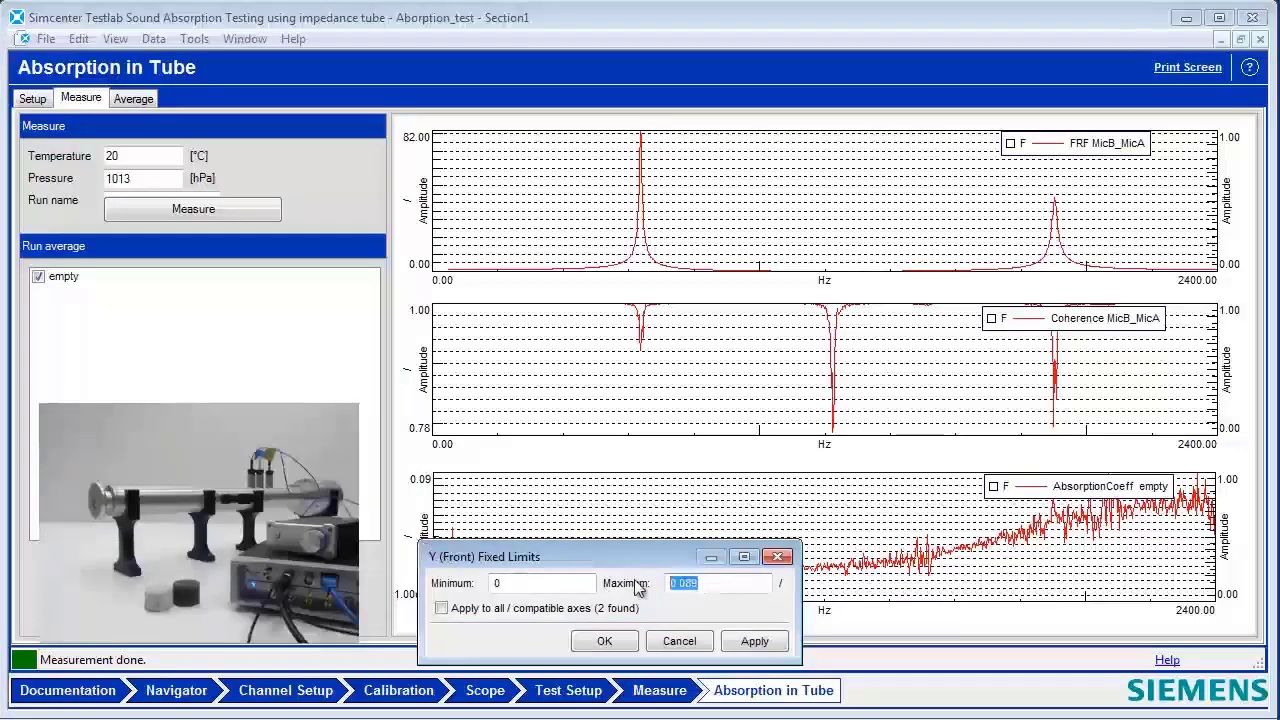
text(1)
click(604, 641)
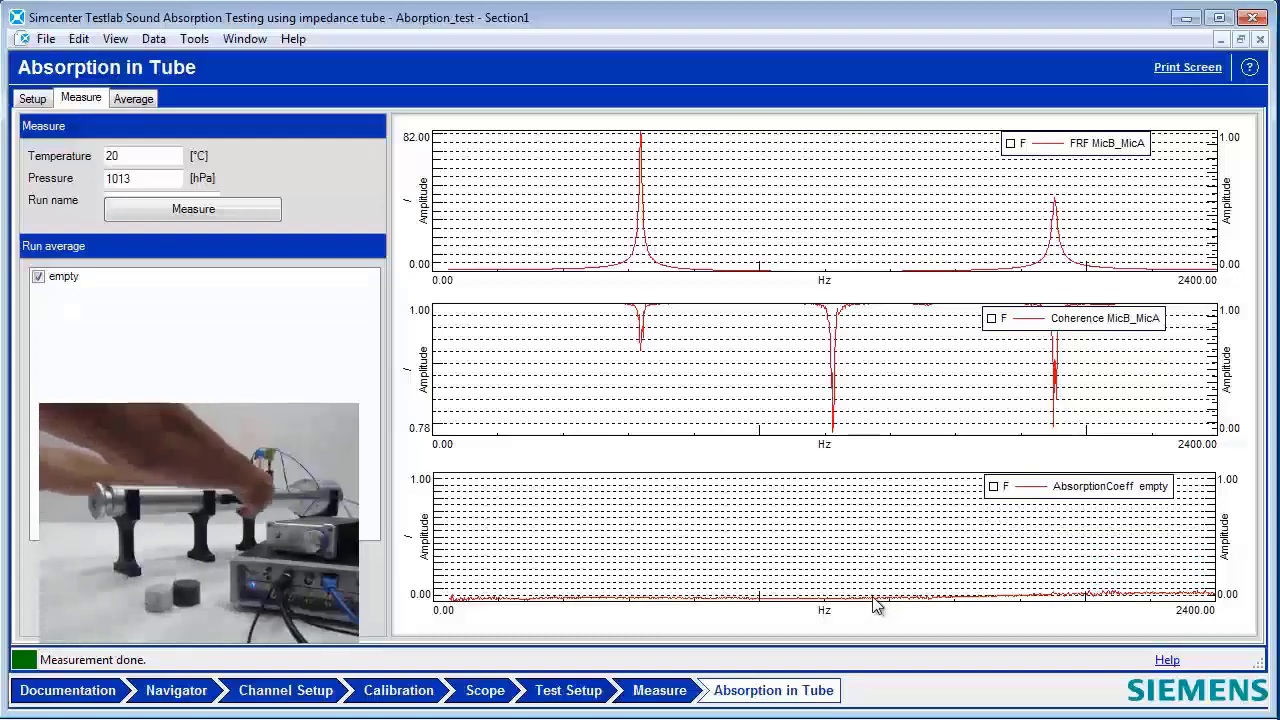
Measure the white sample as run 'white' and return to the Absorption in Tube worksheet.
click(154, 194)
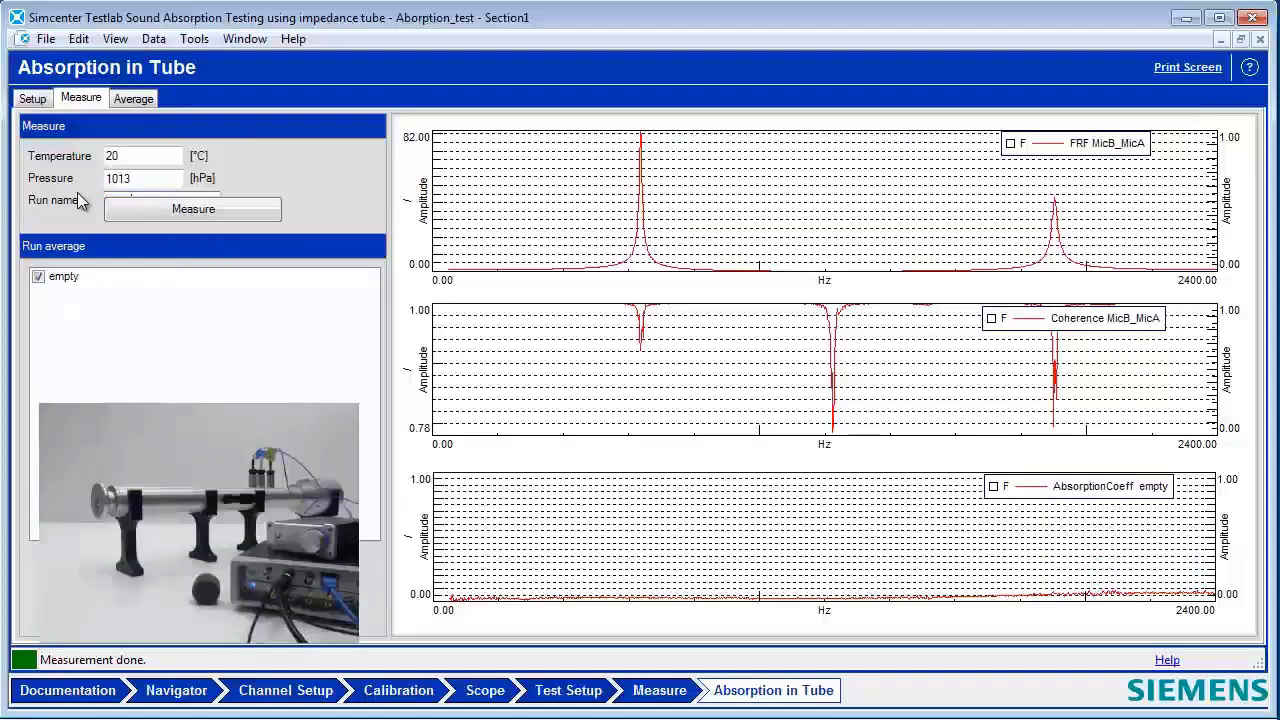
click(172, 212)
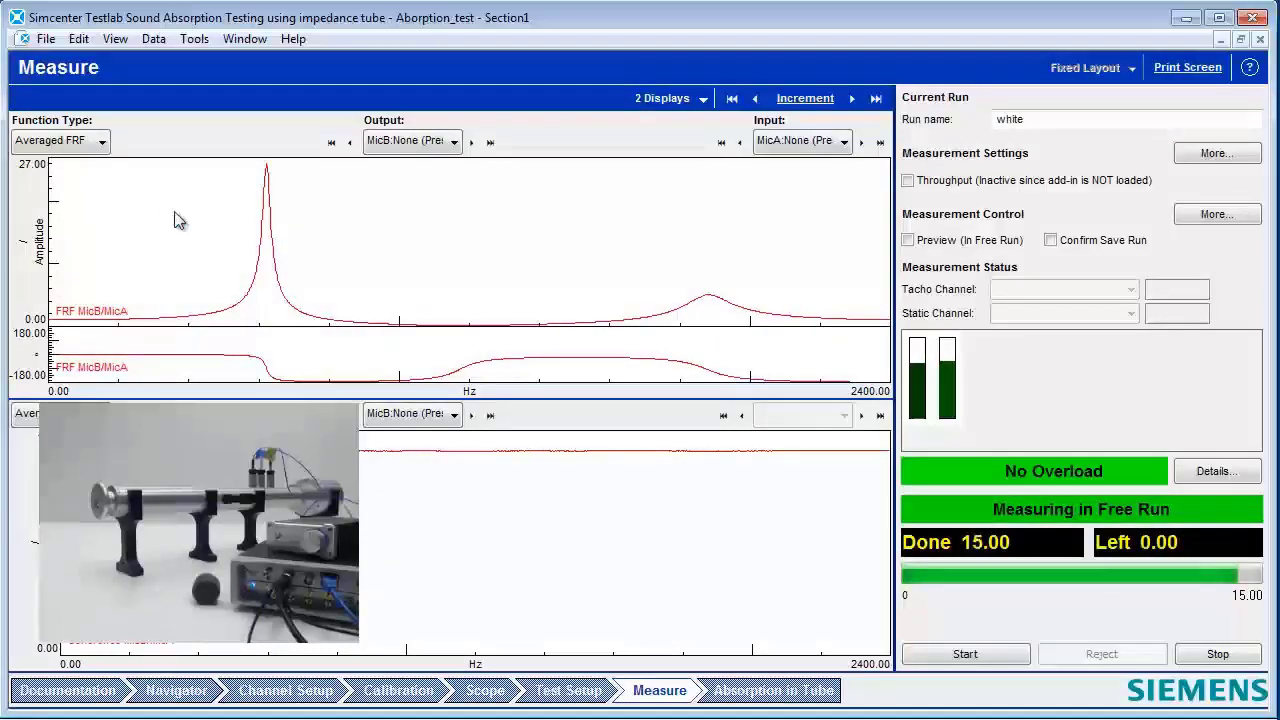
click(790, 690)
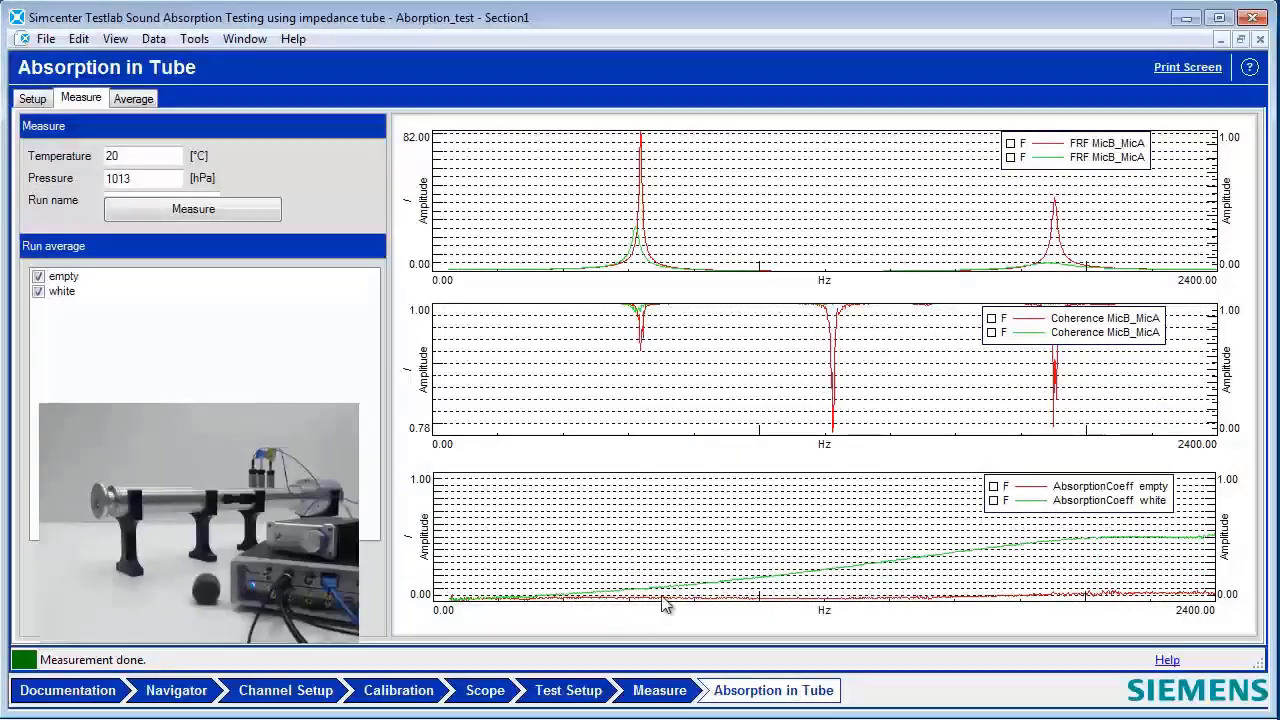
Give the white absorption curve a thick line width.
double_click(847, 574)
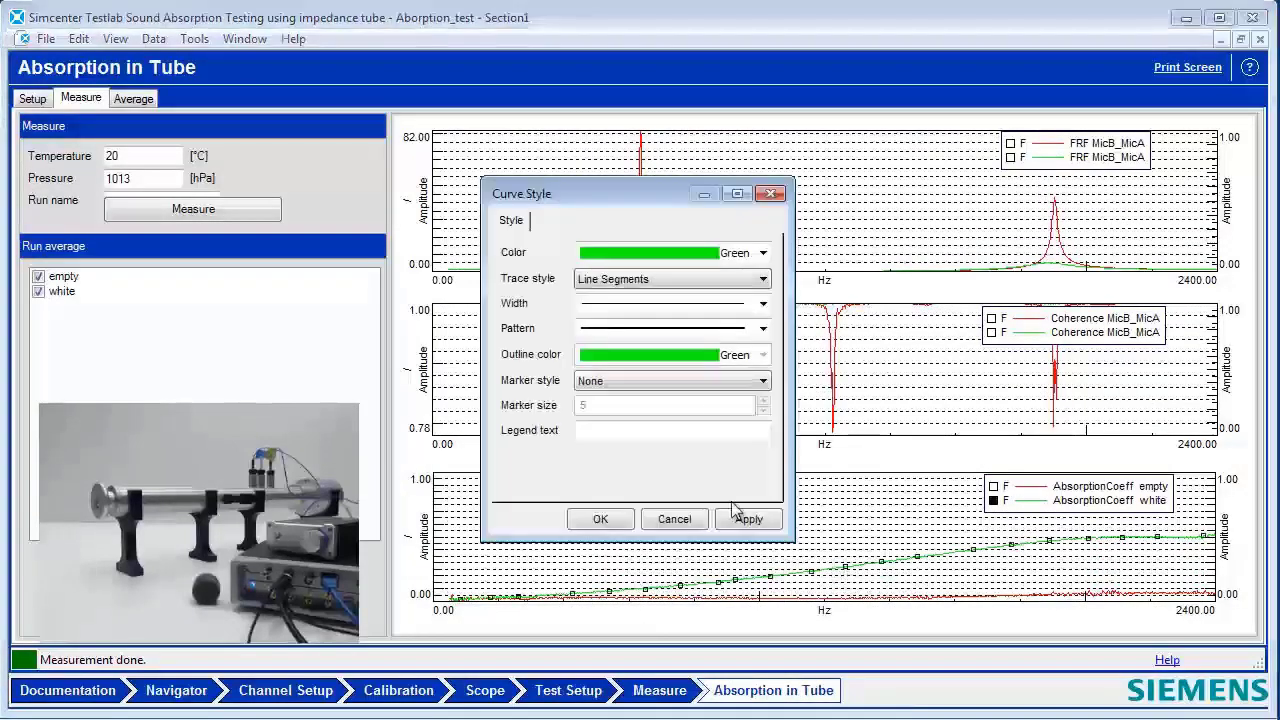
click(668, 303)
click(672, 389)
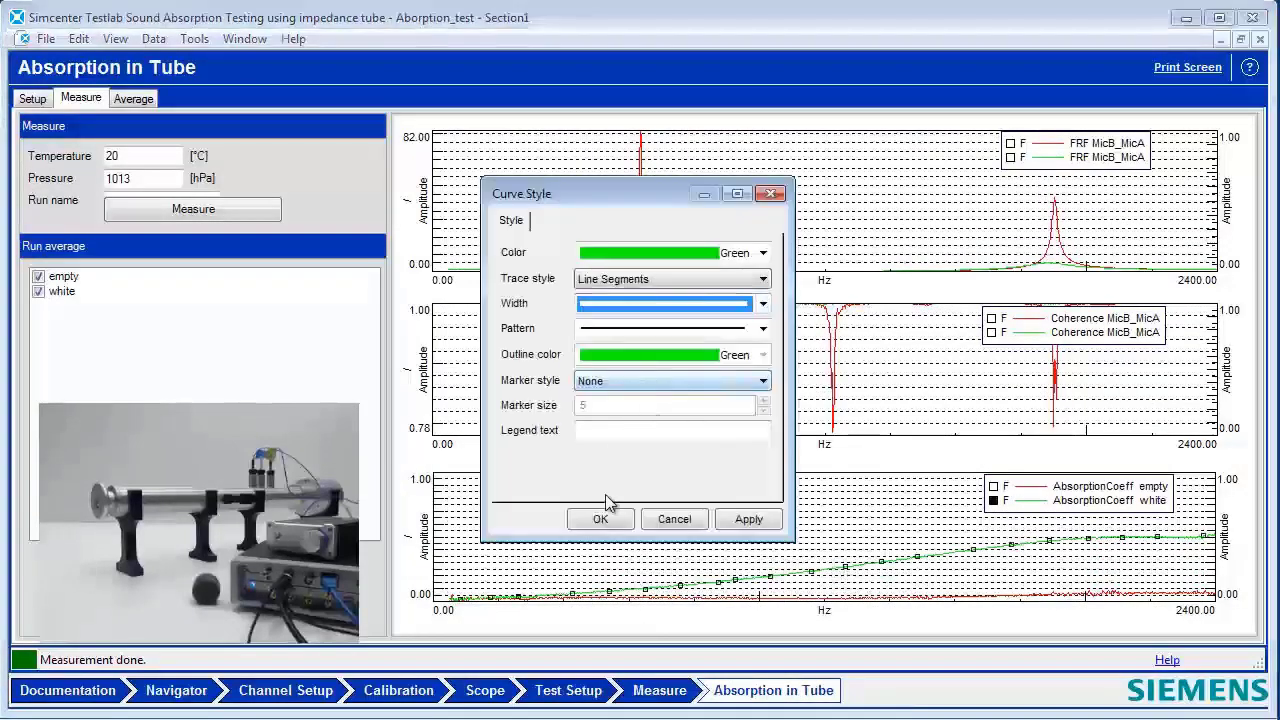
click(600, 519)
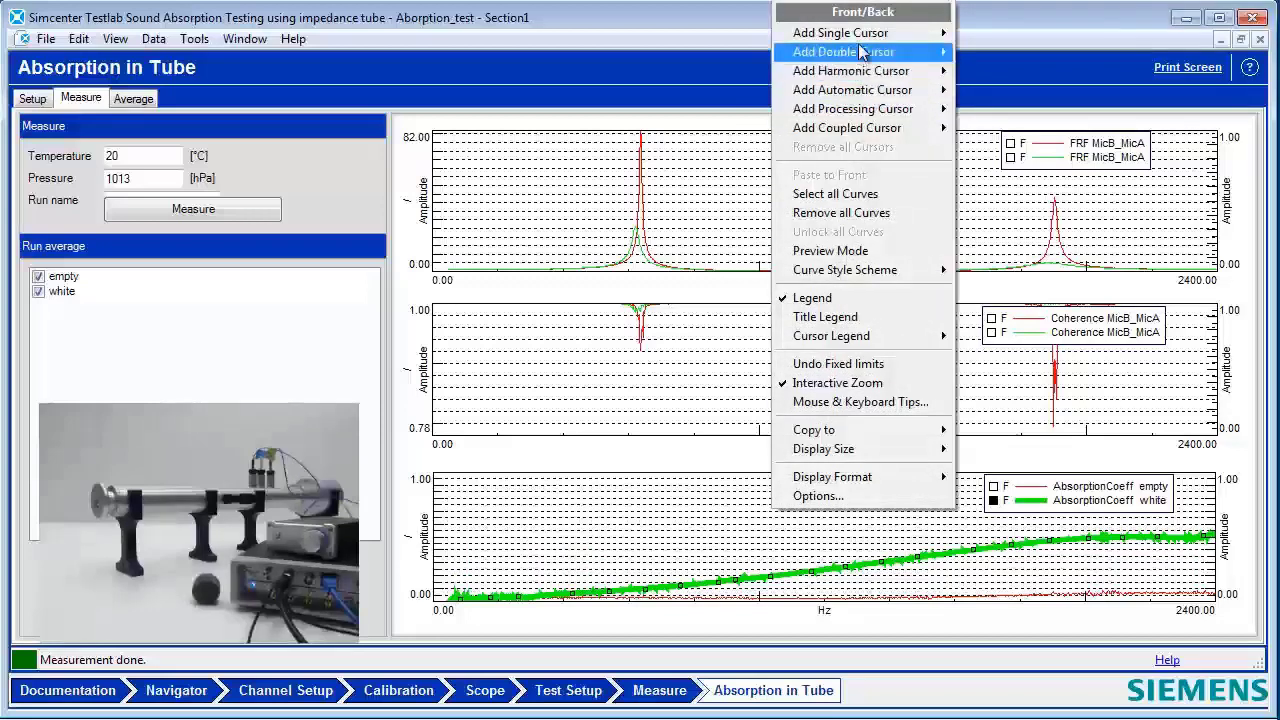
Add a single X cursor and place it at about 2130 Hz, reading 0.50.
mouse_move(860, 33)
click(989, 33)
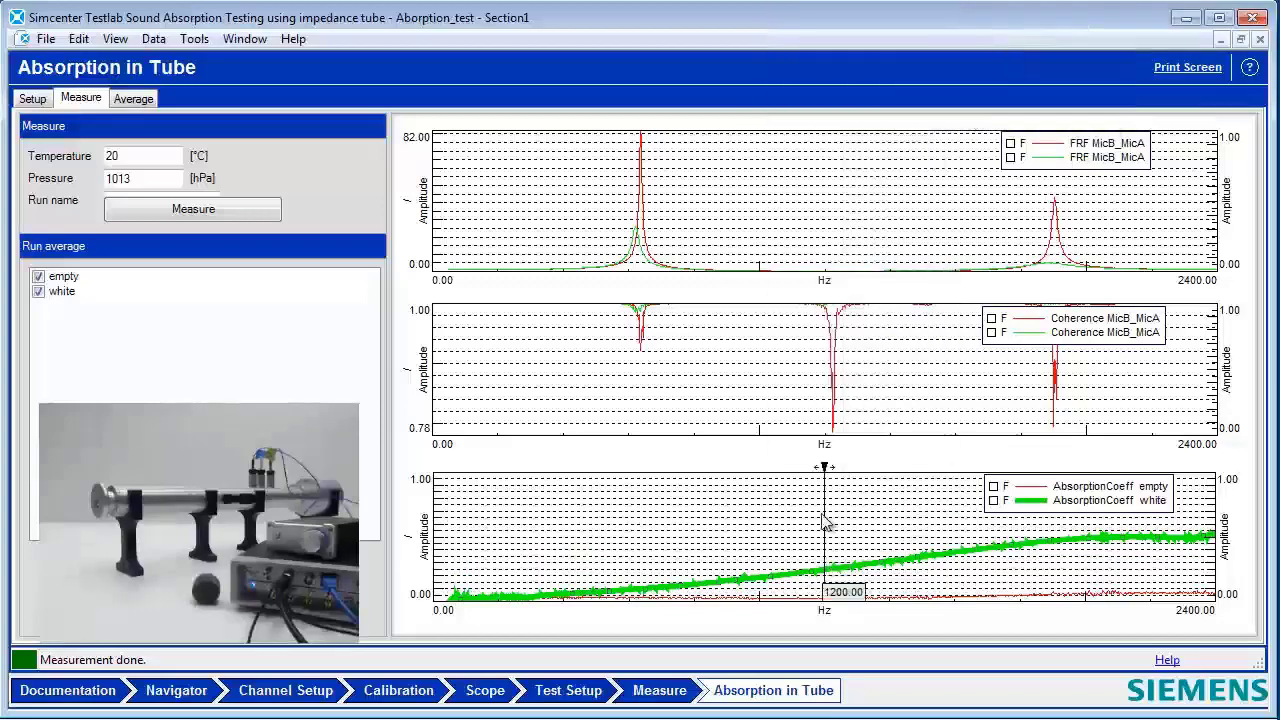
drag(825, 522, 840, 524)
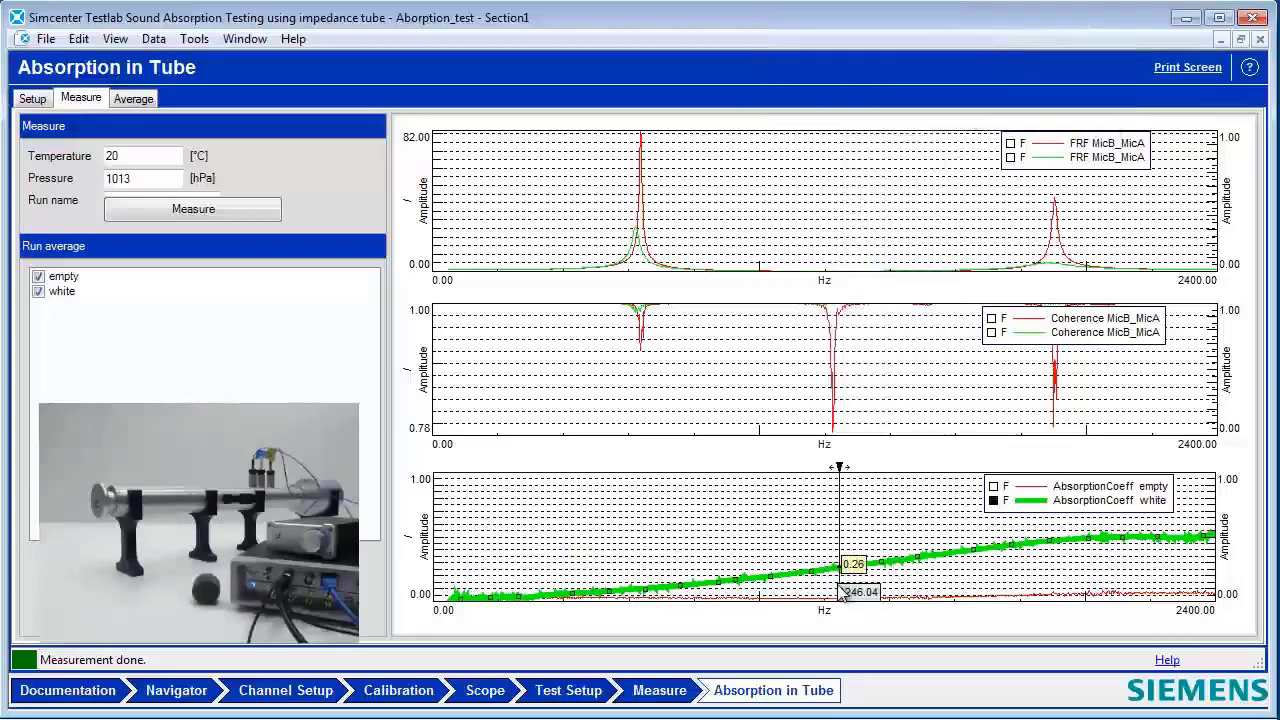
drag(841, 593, 1128, 652)
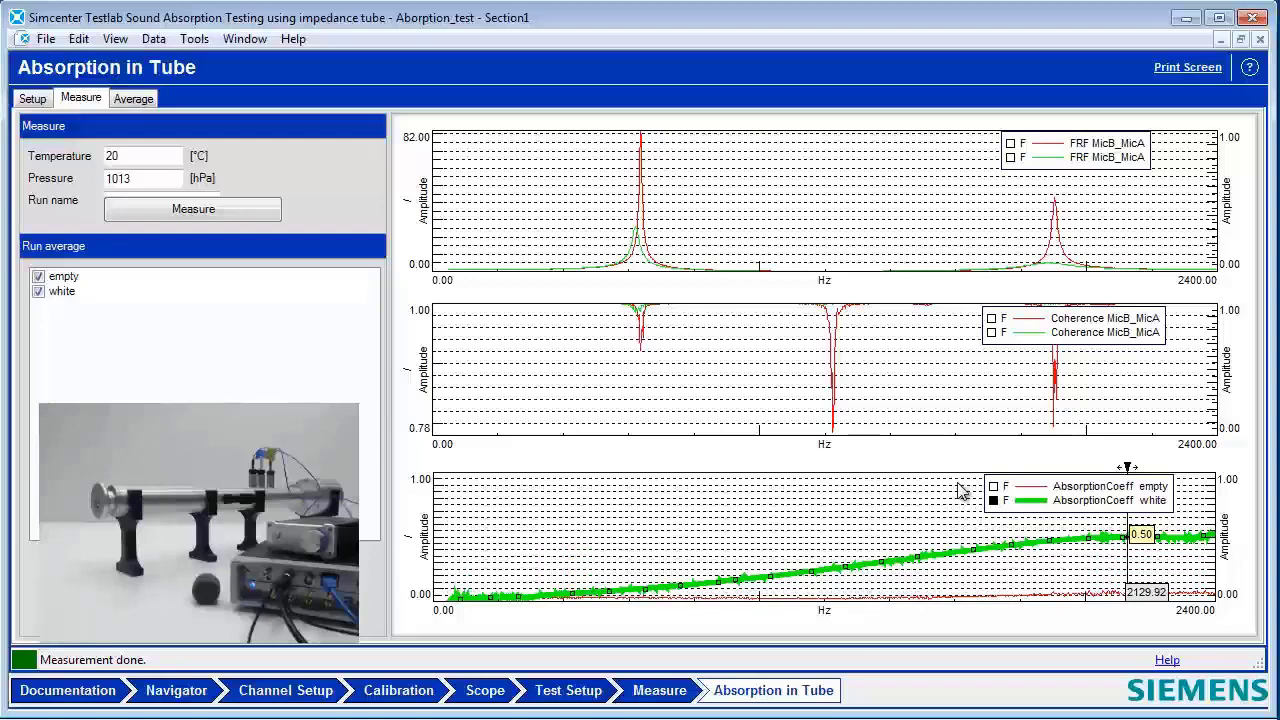
Deselect the white curve and measure the two-sample specimen as run 'two smaple'.
click(846, 530)
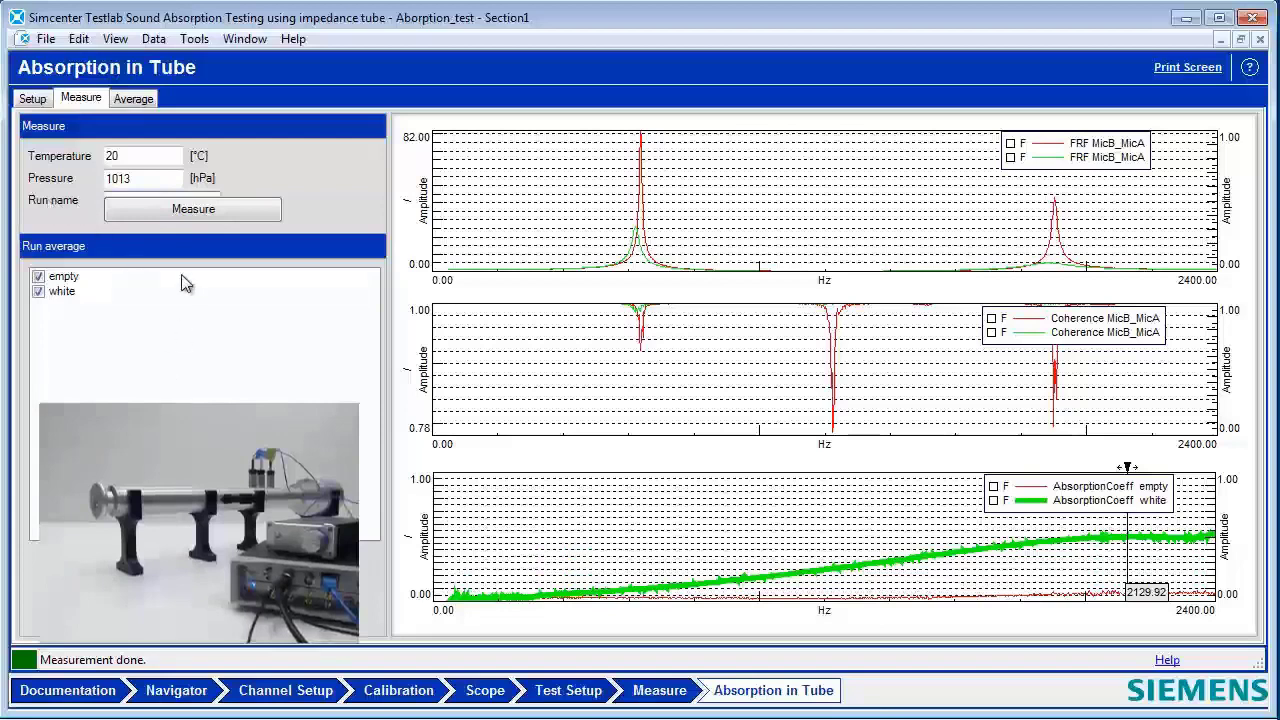
click(192, 214)
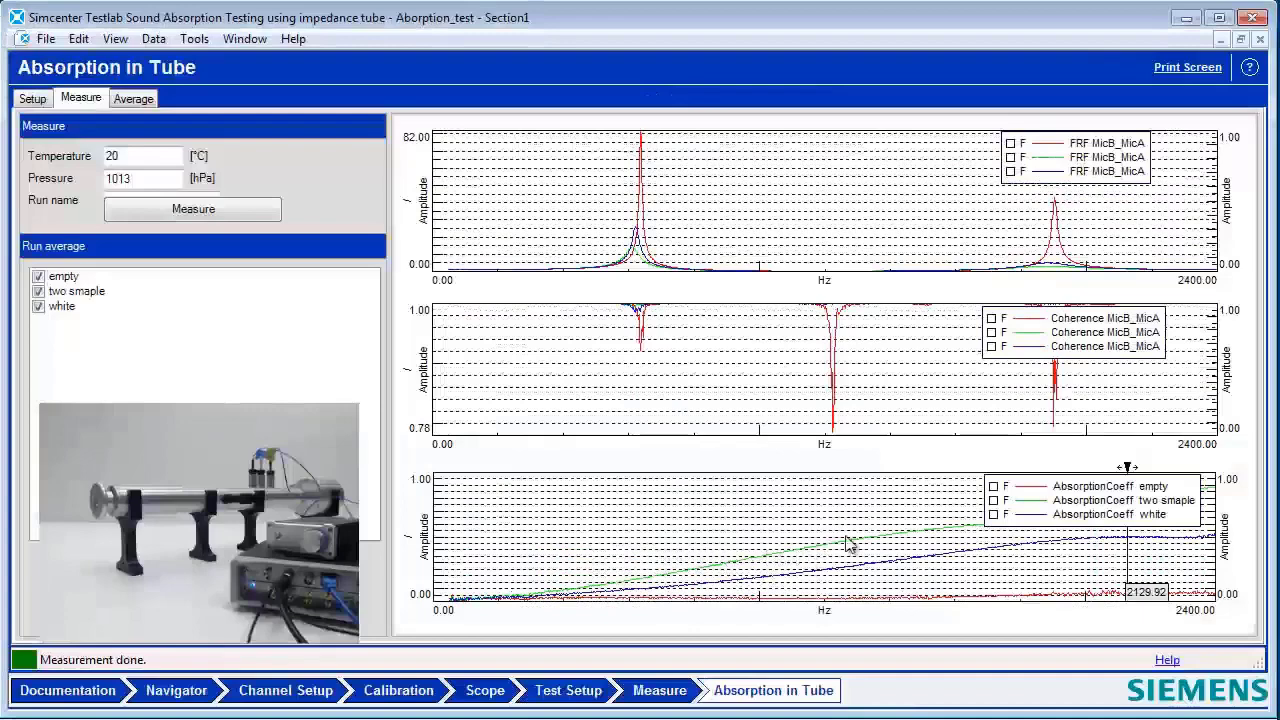
Give the 'two smaple' absorption curve a thicker line width.
double_click(848, 543)
click(680, 304)
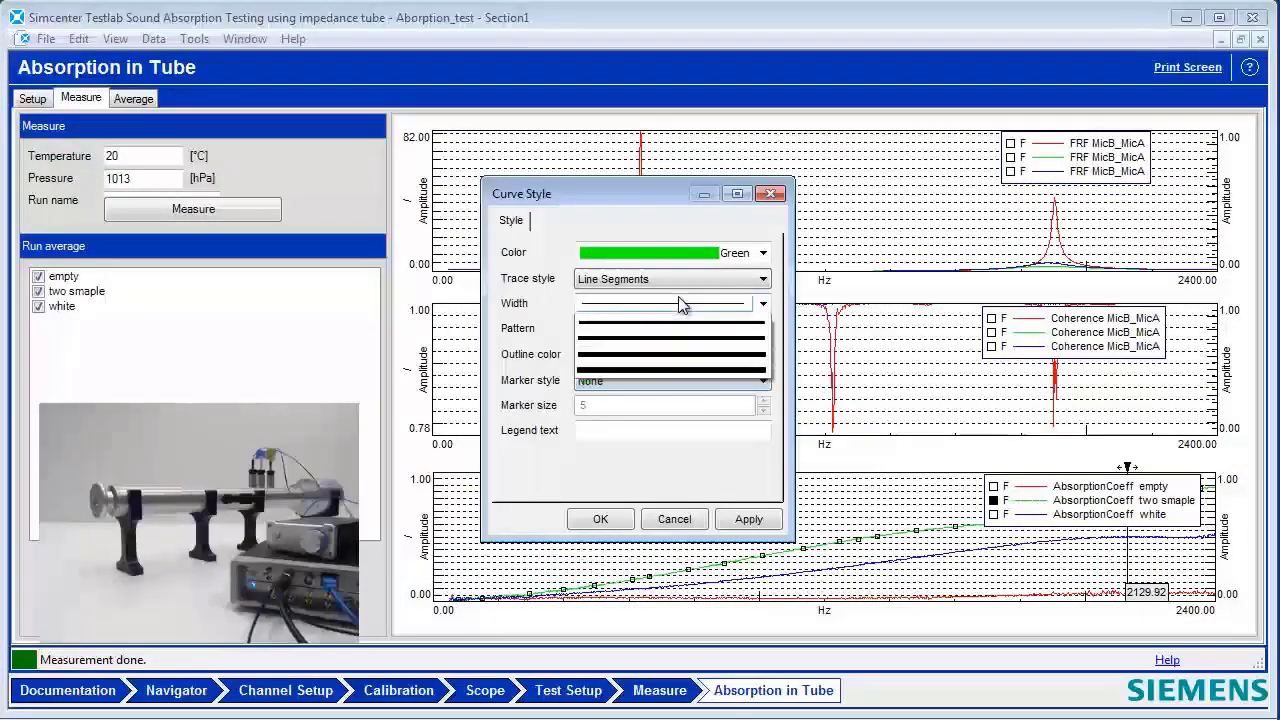
click(666, 354)
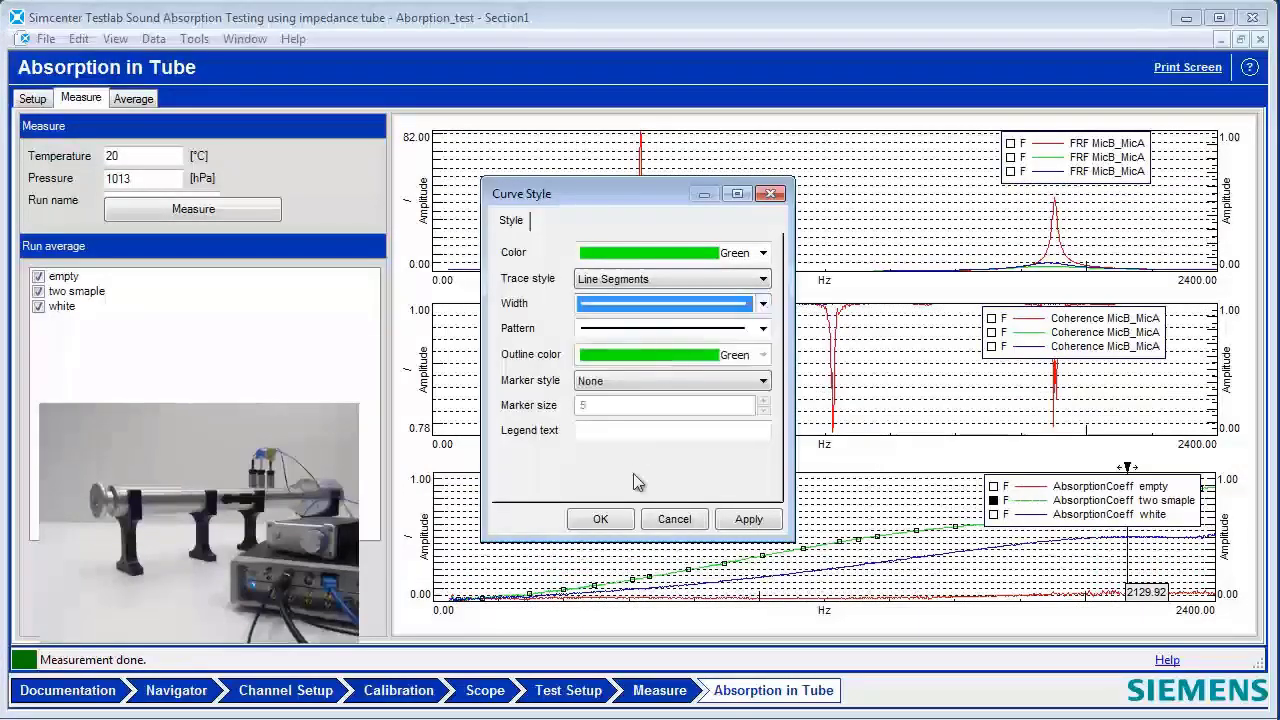
click(601, 519)
Move the legend to the plot's left and read cursor values: white 0.50, two-sample 0.79.
drag(1042, 484, 640, 490)
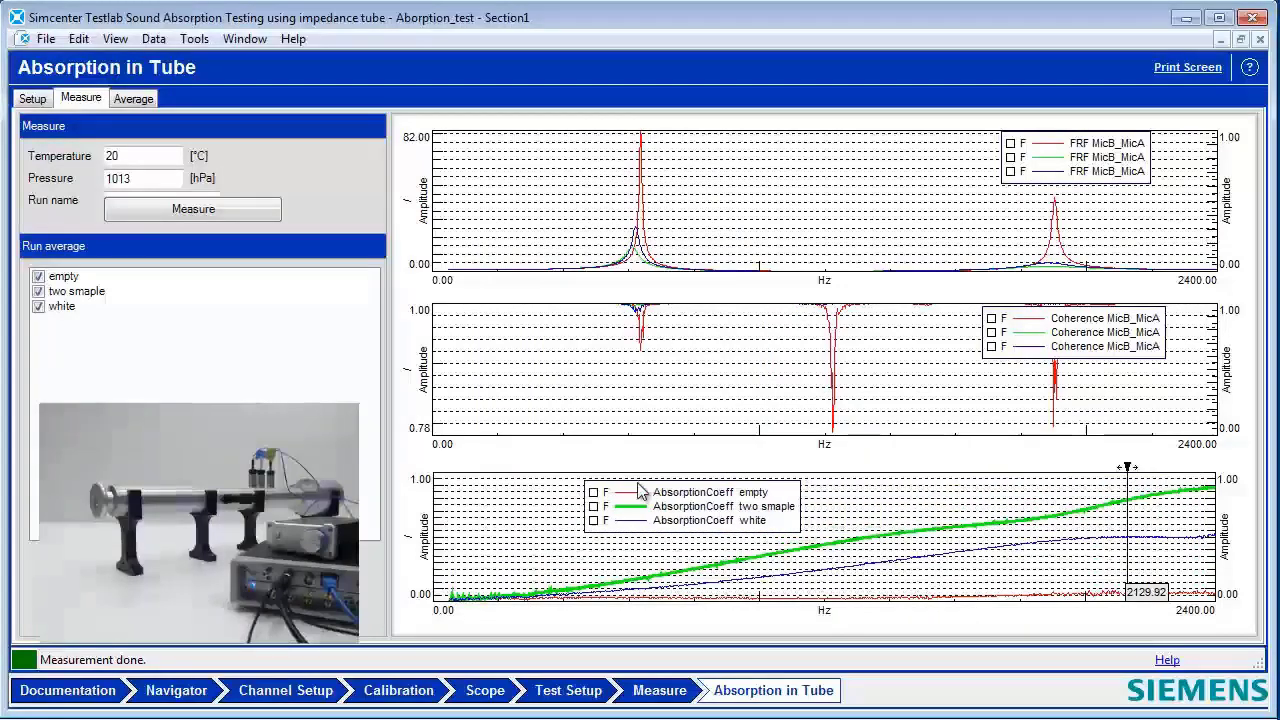
click(1195, 538)
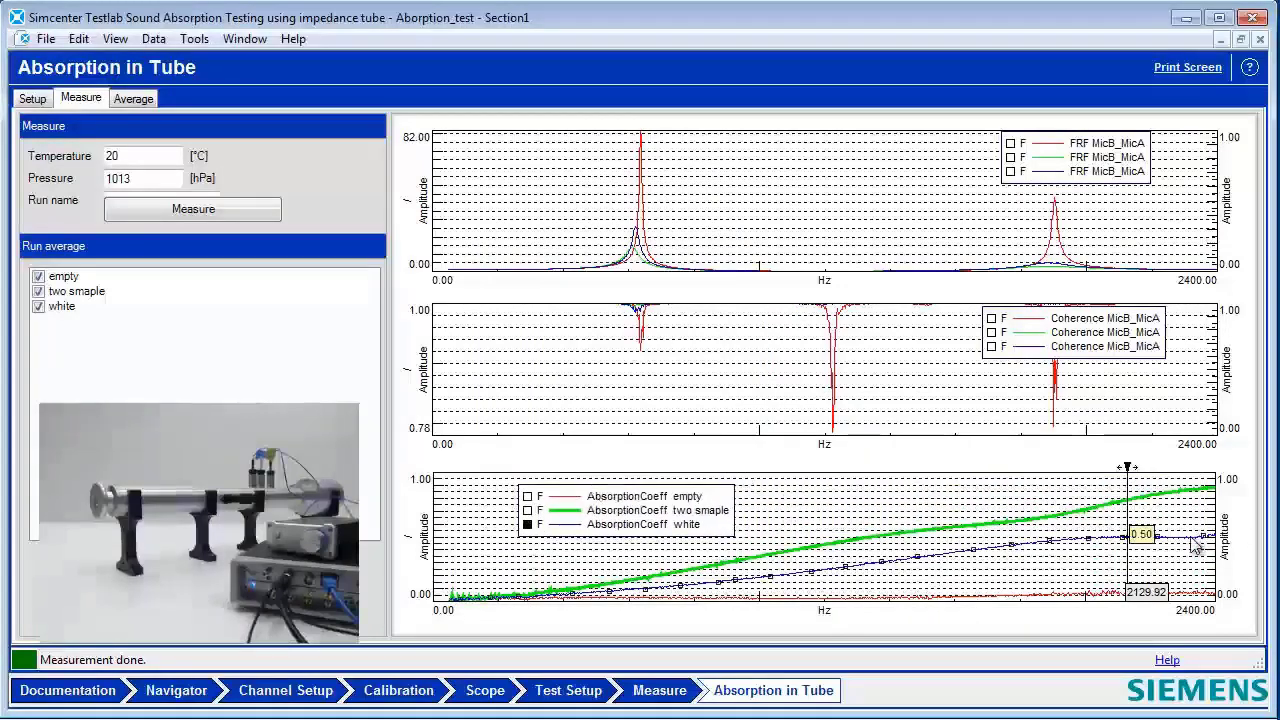
click(1147, 497)
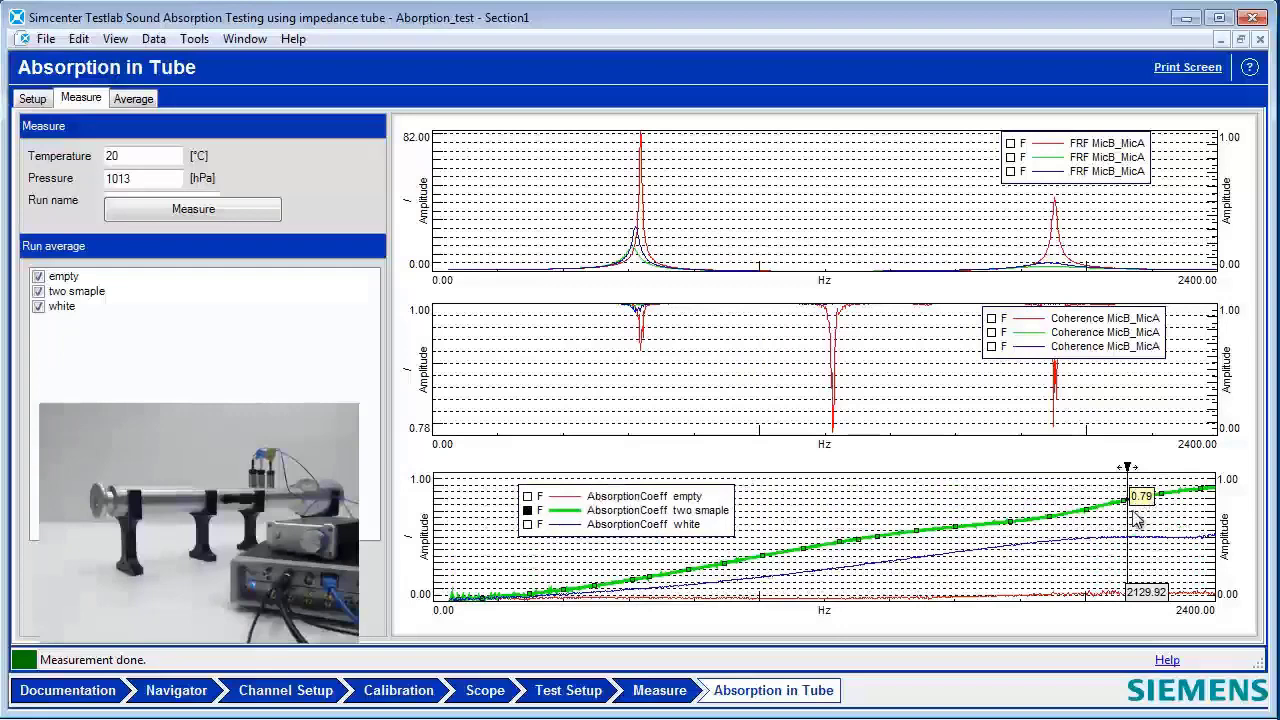